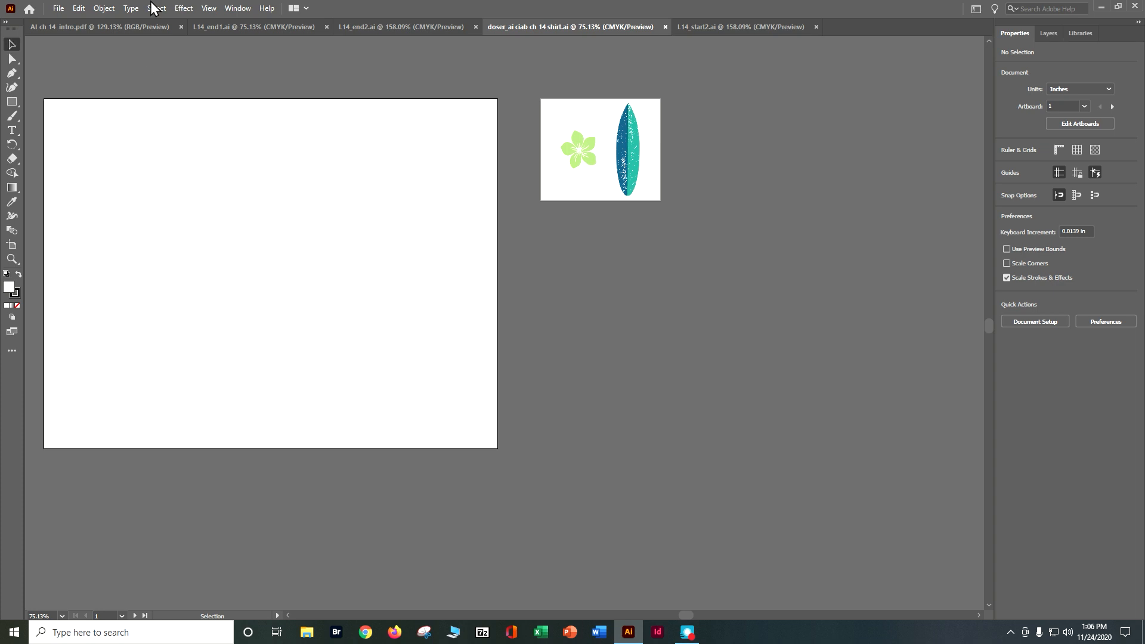
- Add the Fish symbol from the Tiki symbol library to the document's symbols and close the library
{"action": "left_click", "coordinate": [202, 9]}
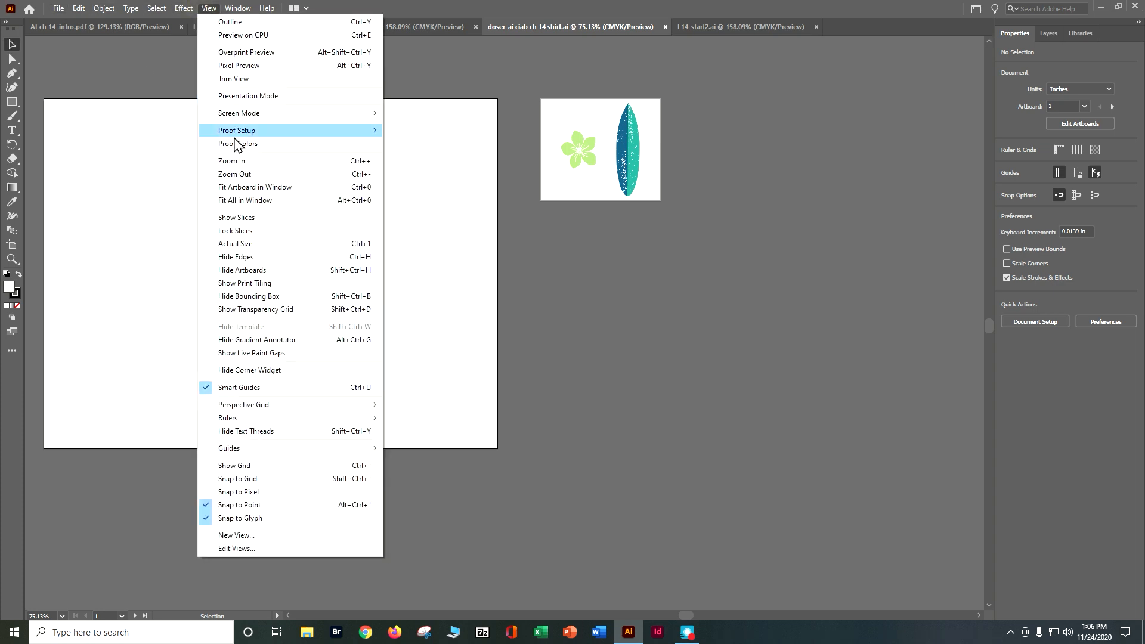
{"action": "left_click", "coordinate": [243, 186]}
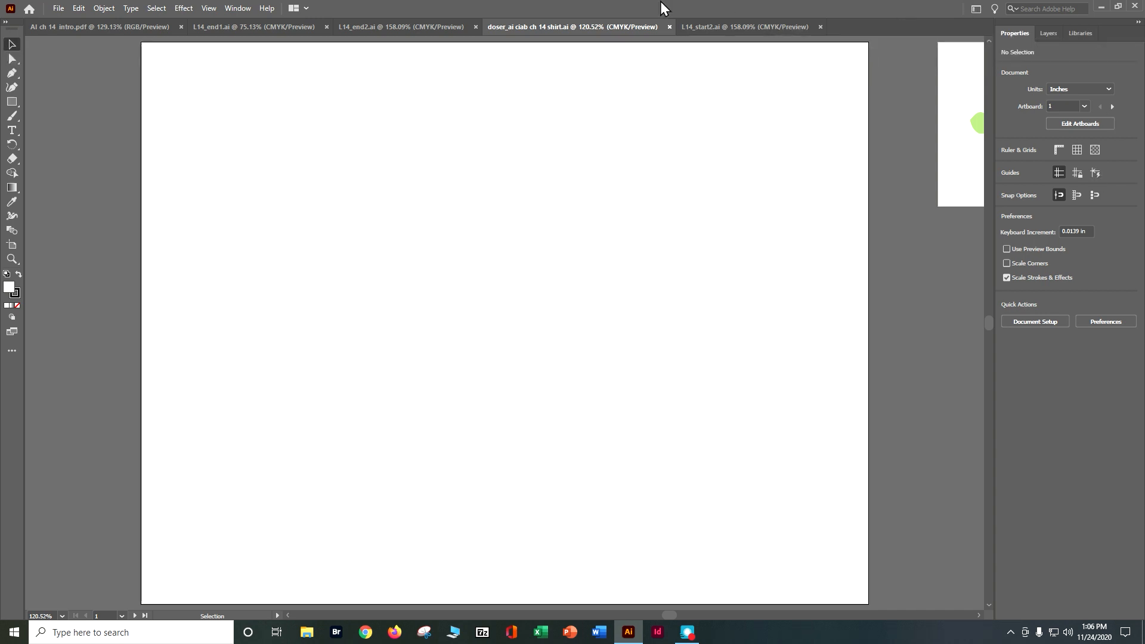
{"action": "left_click", "coordinate": [237, 7]}
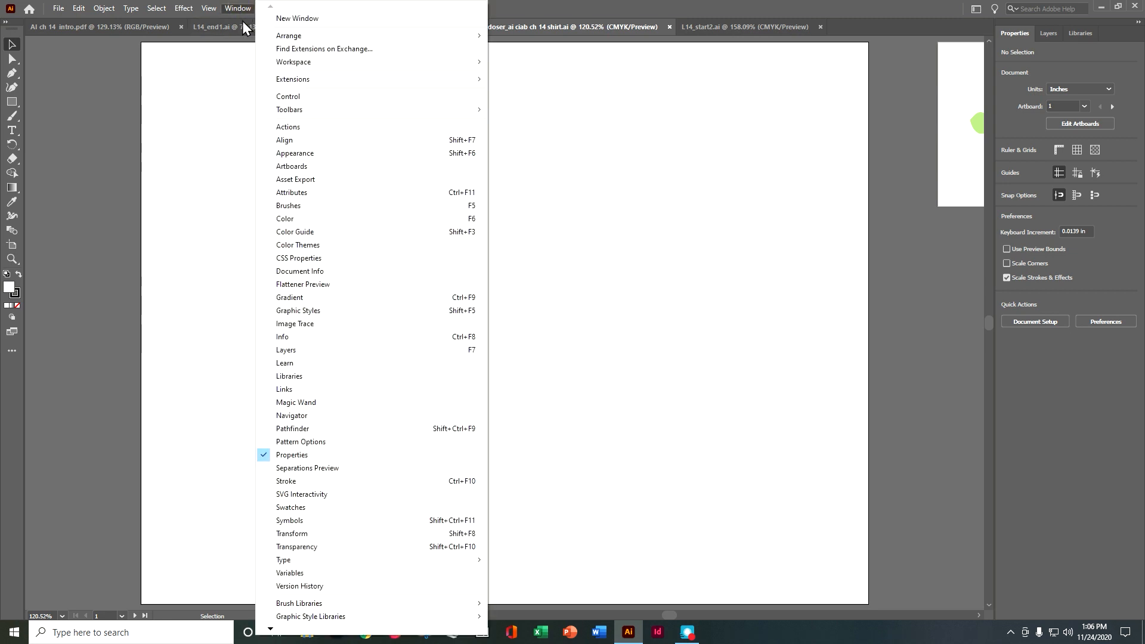
{"action": "left_click", "coordinate": [336, 521]}
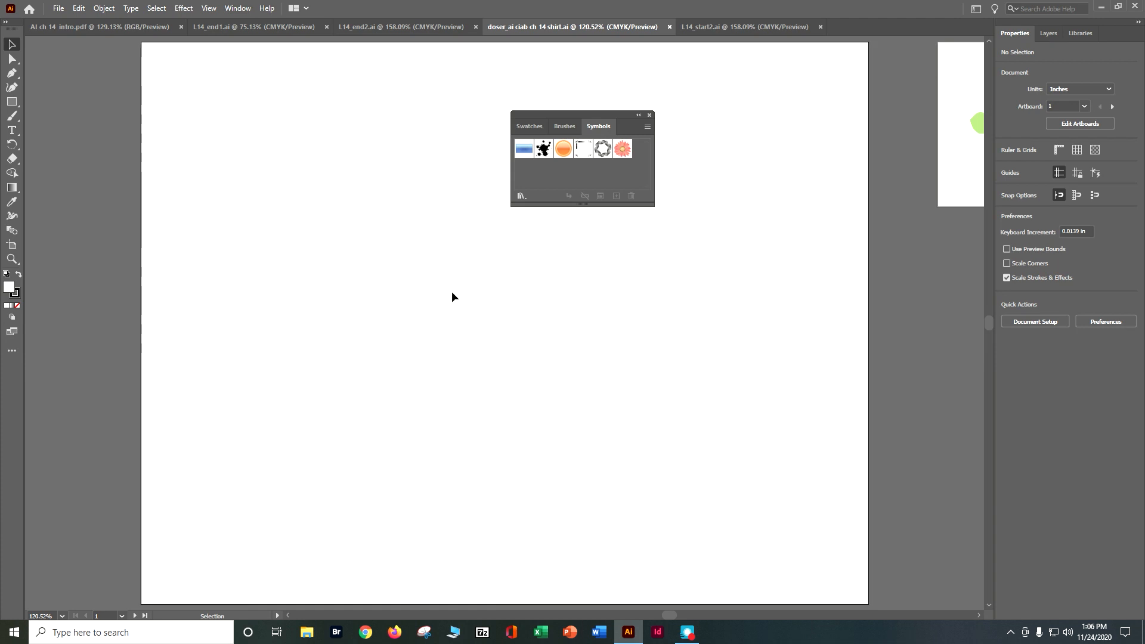
{"action": "left_click", "coordinate": [521, 197]}
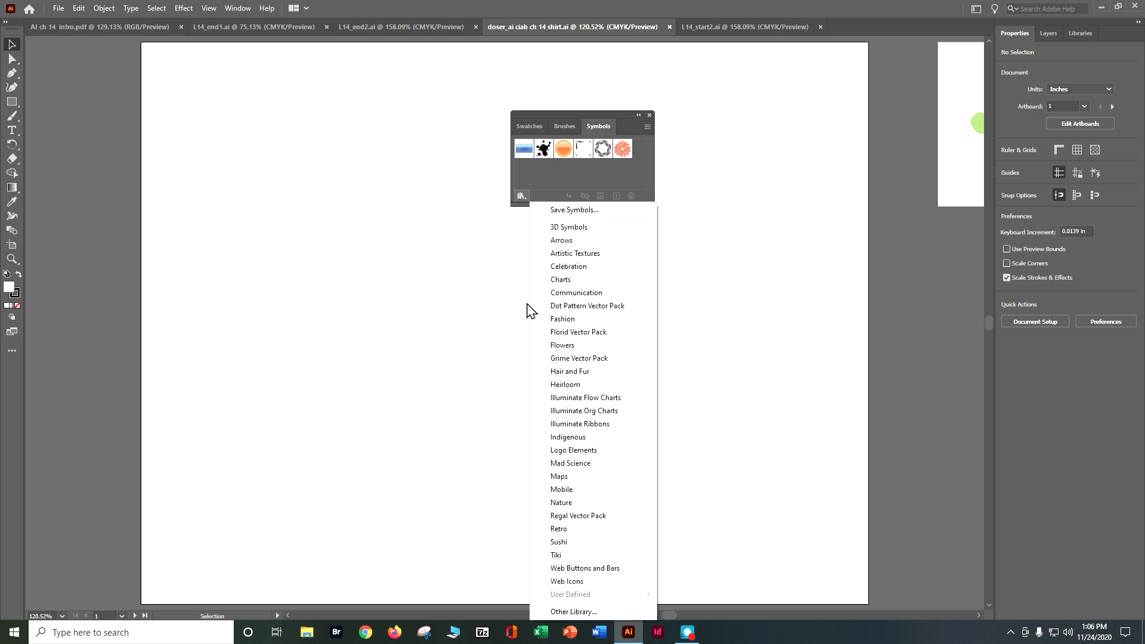
{"action": "left_click", "coordinate": [597, 556]}
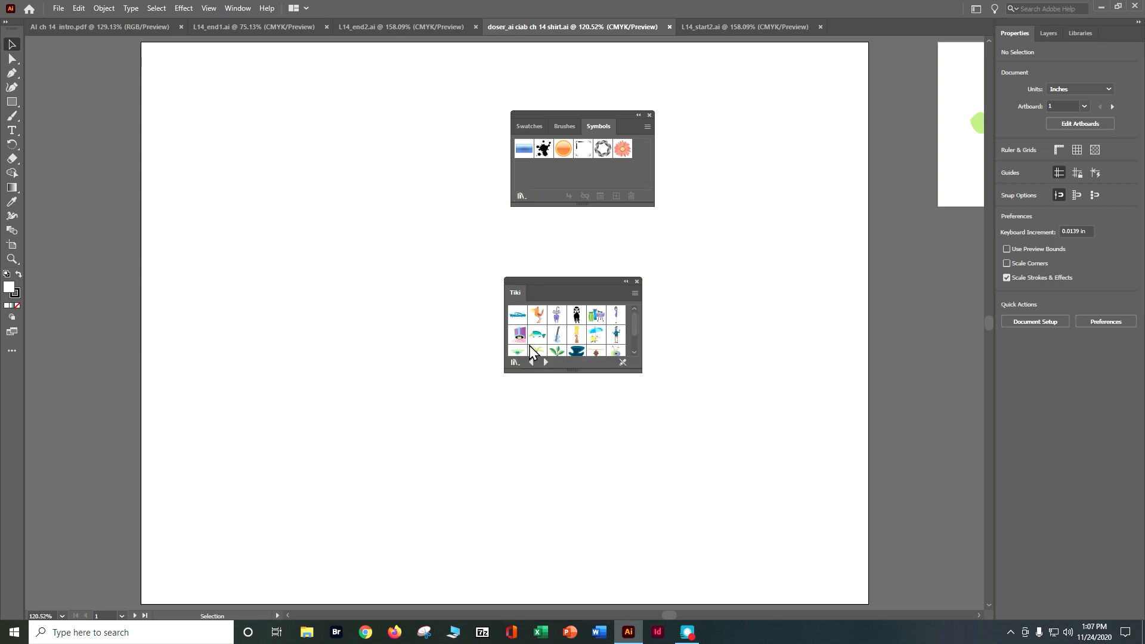
{"action": "left_click", "coordinate": [534, 335]}
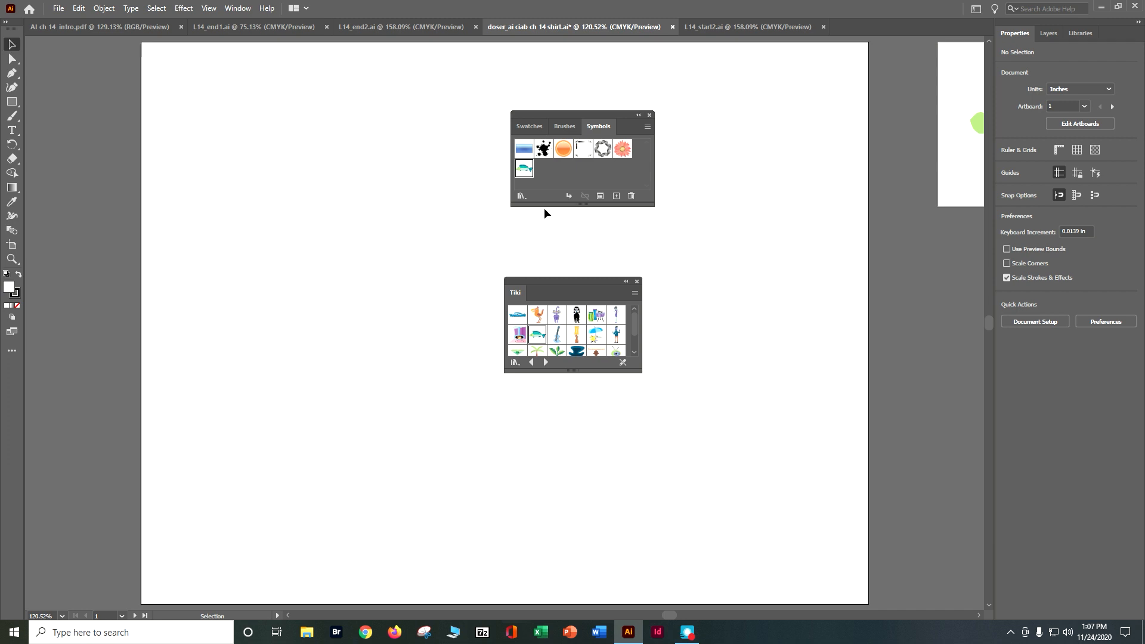
{"action": "left_click", "coordinate": [637, 282]}
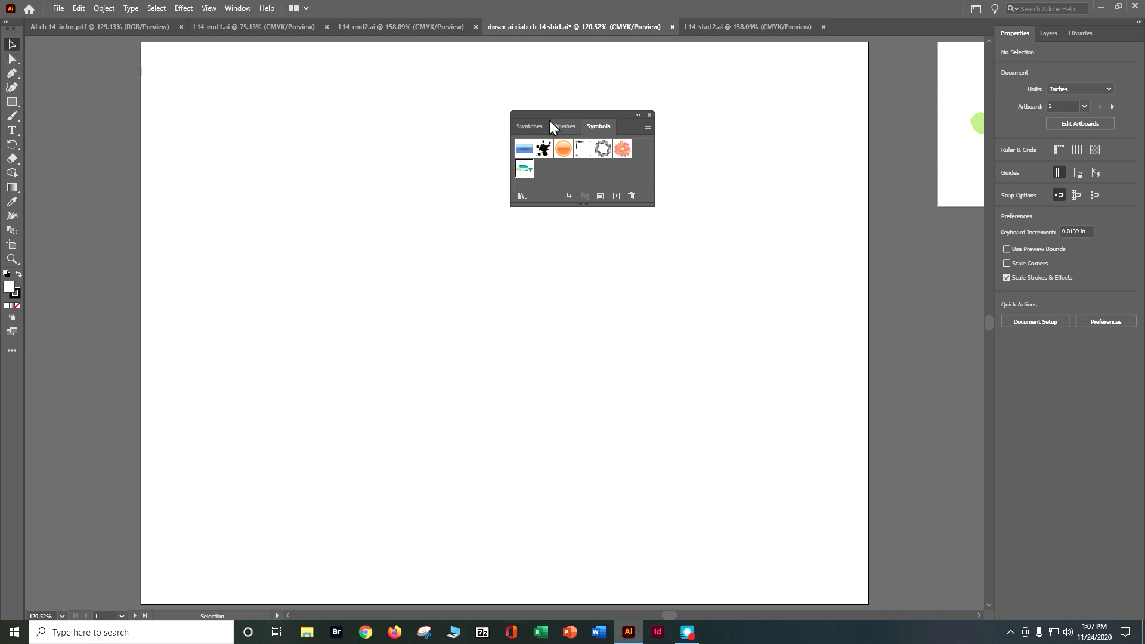
- Place three instances of the Fish symbol in a triangular arrangement near the middle of the artboard
{"action": "mouse_move", "coordinate": [554, 113]}
{"action": "left_mouse_down"}
{"action": "mouse_move", "coordinate": [849, 170]}
{"action": "mouse_move", "coordinate": [851, 195]}
{"action": "left_mouse_up"}
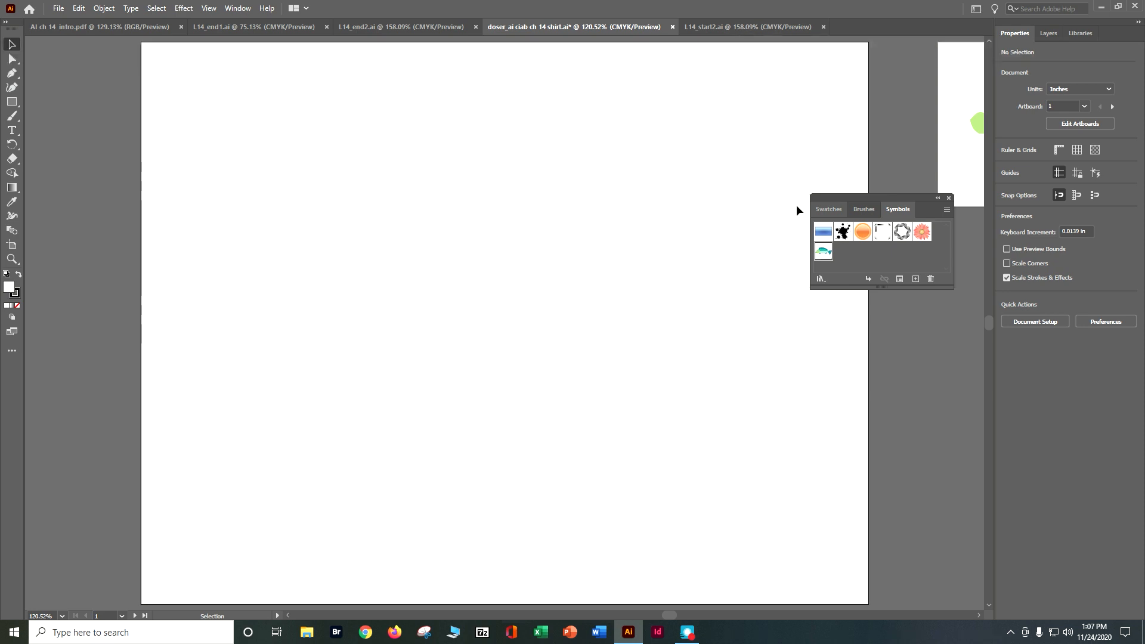
{"action": "left_click_drag", "start_coordinate": [824, 251], "coordinate": [531, 311]}
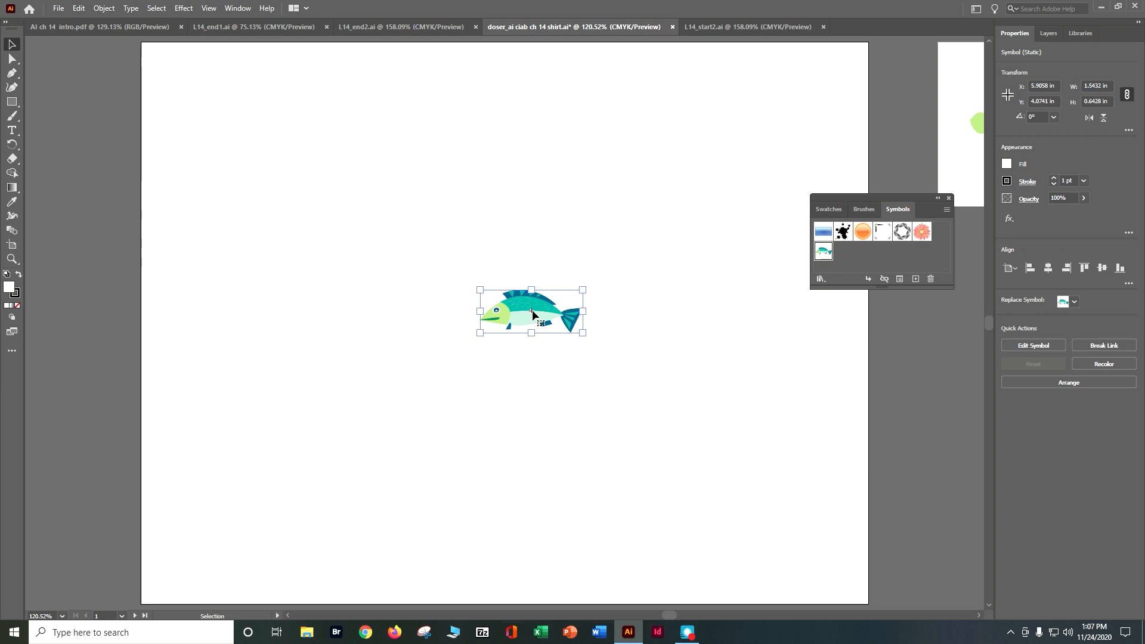
{"action": "left_click_drag", "start_coordinate": [823, 251], "coordinate": [576, 378]}
{"action": "left_click_drag", "start_coordinate": [821, 257], "coordinate": [430, 382]}
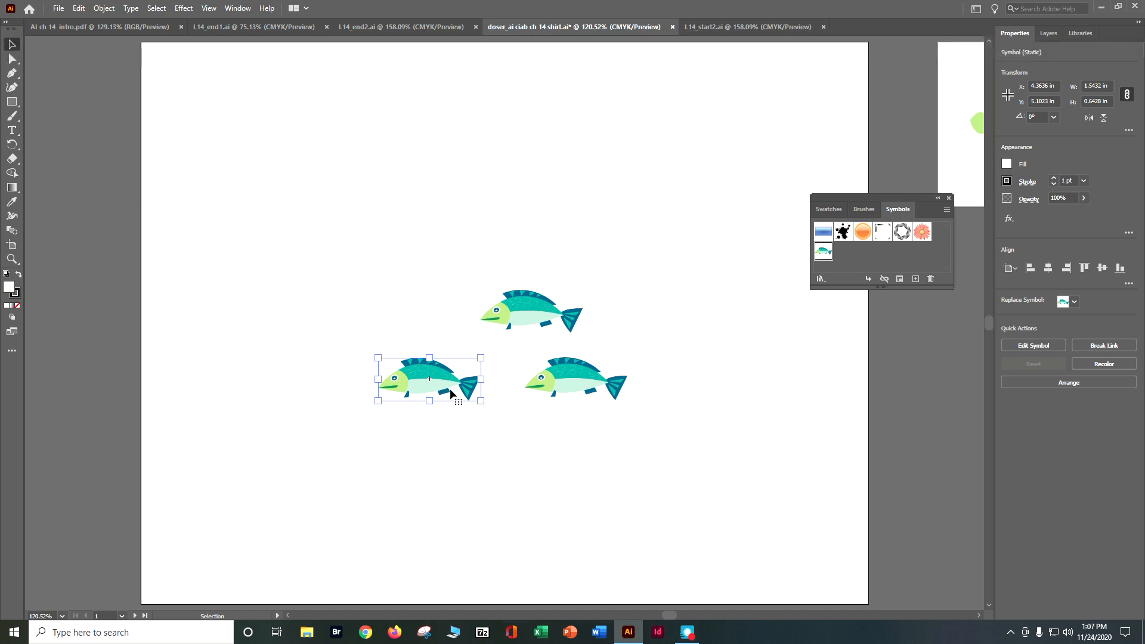
- Scale the lower-left fish to about 1.14 in wide and the lower-right fish to about 0.57 in wide
{"action": "left_click_drag", "start_coordinate": [480, 400], "coordinate": [461, 389]}
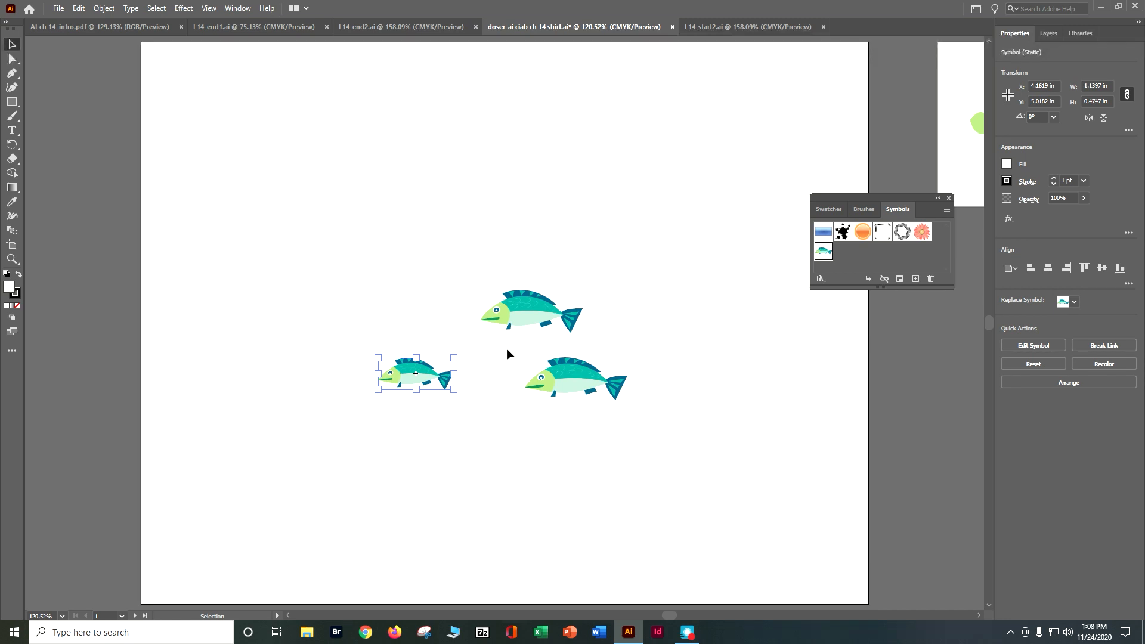
{"action": "left_click", "coordinate": [593, 369]}
{"action": "left_click_drag", "start_coordinate": [627, 398], "coordinate": [563, 375]}
{"action": "left_click", "coordinate": [619, 383]}
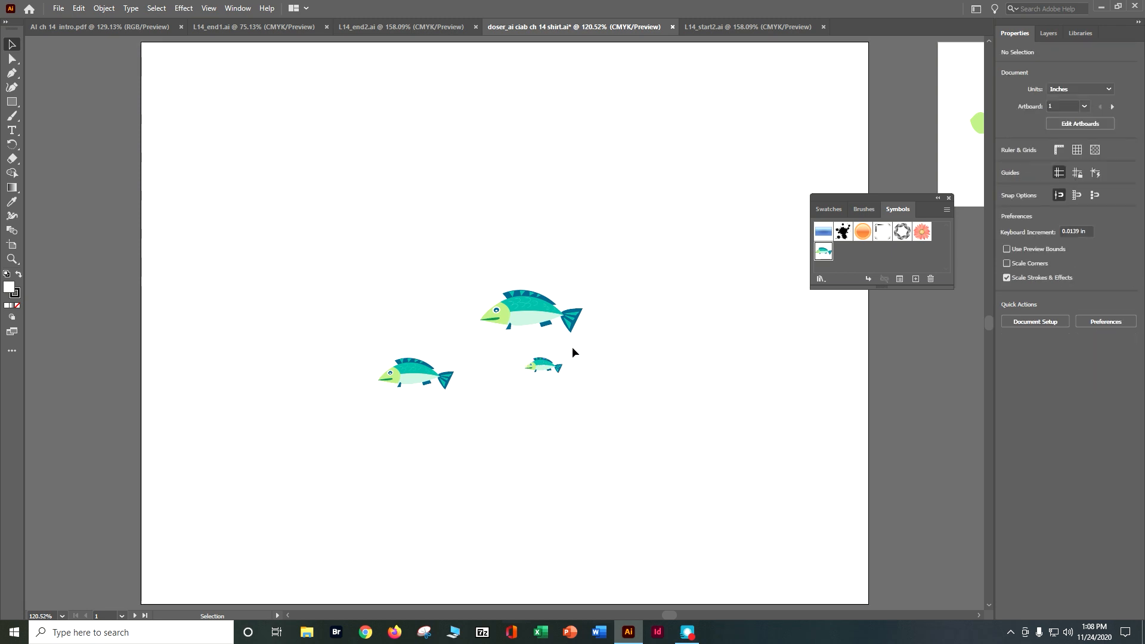
- Group the fish closer together, with the medium one beside the largest and the smallest below the medium one, and deselect everything
{"action": "left_click_drag", "start_coordinate": [511, 301], "coordinate": [523, 302]}
{"action": "left_click_drag", "start_coordinate": [422, 373], "coordinate": [462, 337]}
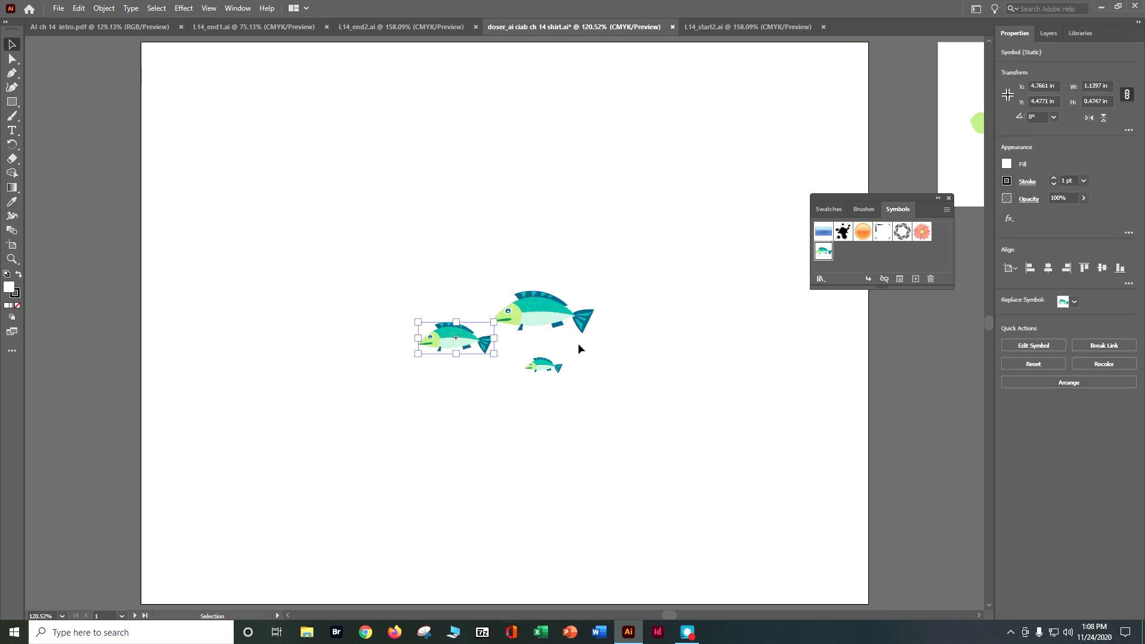
{"action": "left_click_drag", "start_coordinate": [560, 365], "coordinate": [486, 367]}
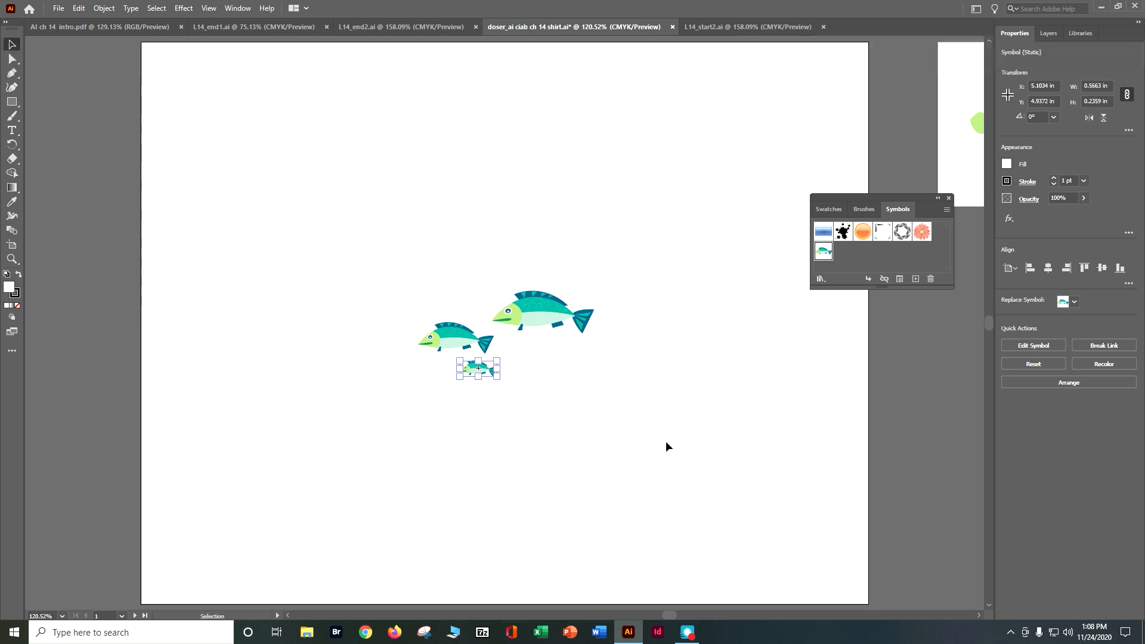
{"action": "left_click", "coordinate": [151, 9]}
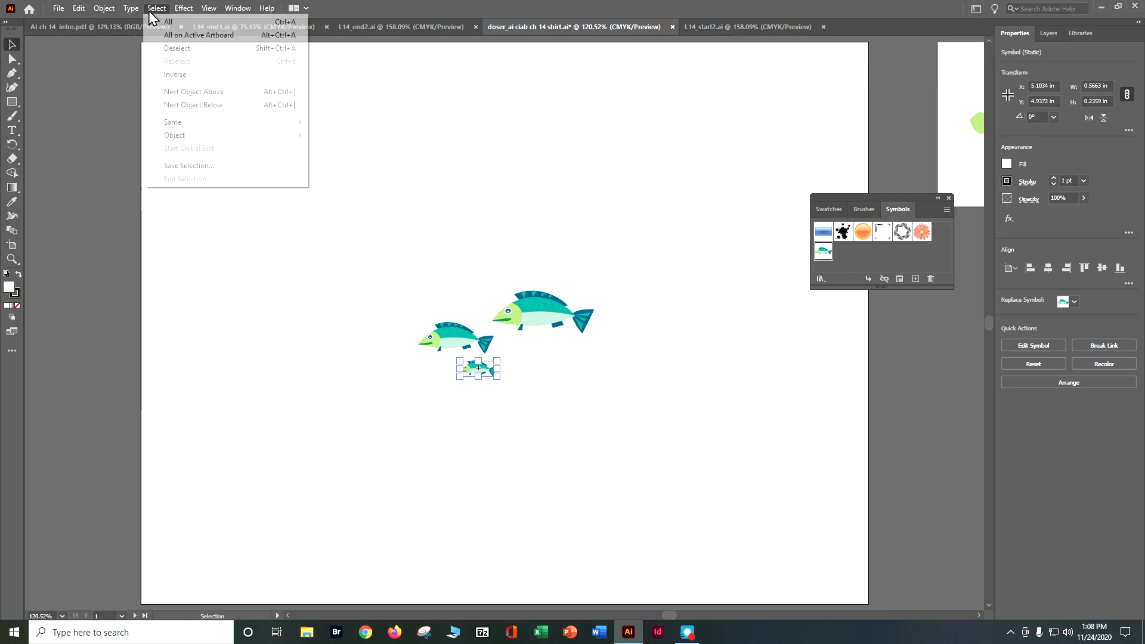
{"action": "left_click", "coordinate": [164, 48]}
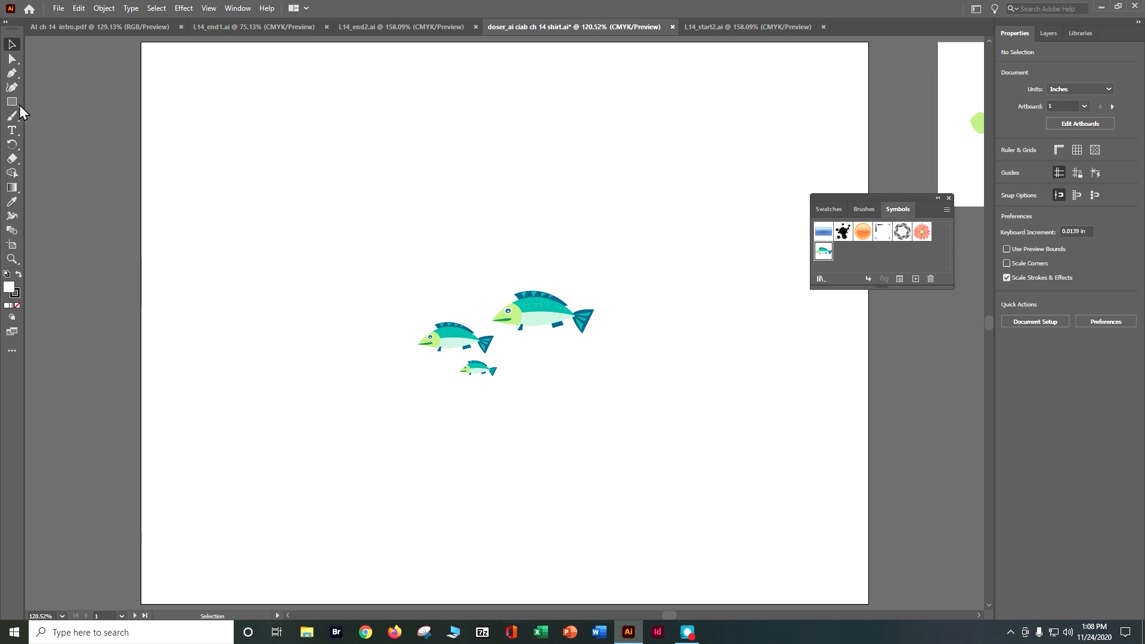
- Open the Fish symbol definition for editing from its largest instance
{"action": "left_click", "coordinate": [527, 304]}
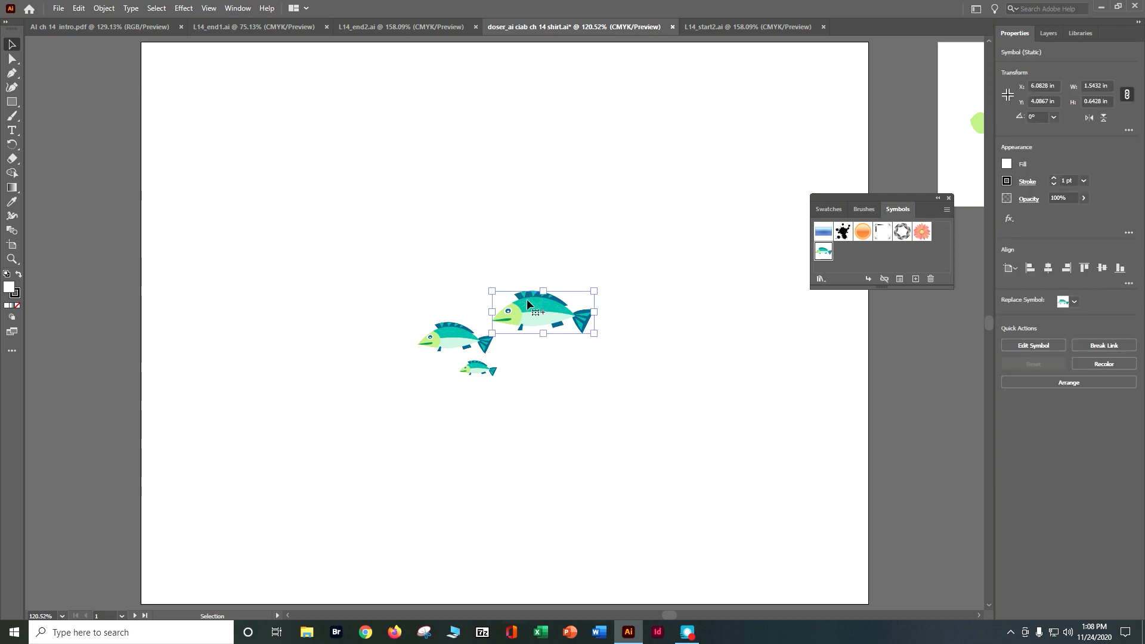
{"action": "double_click", "coordinate": [527, 300]}
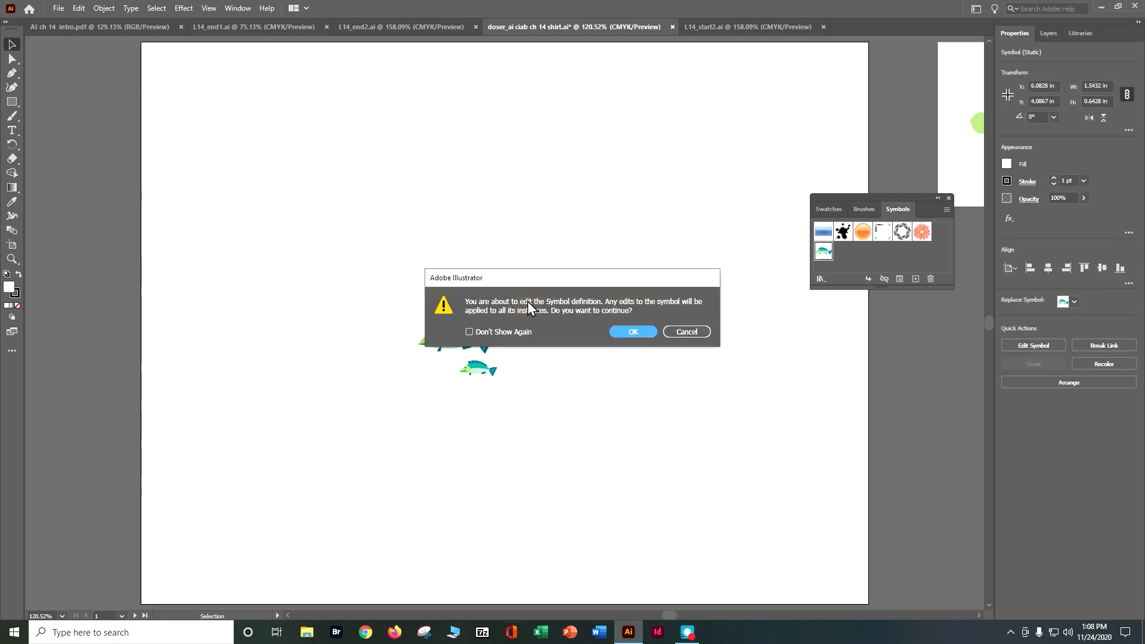
{"action": "left_click", "coordinate": [648, 332]}
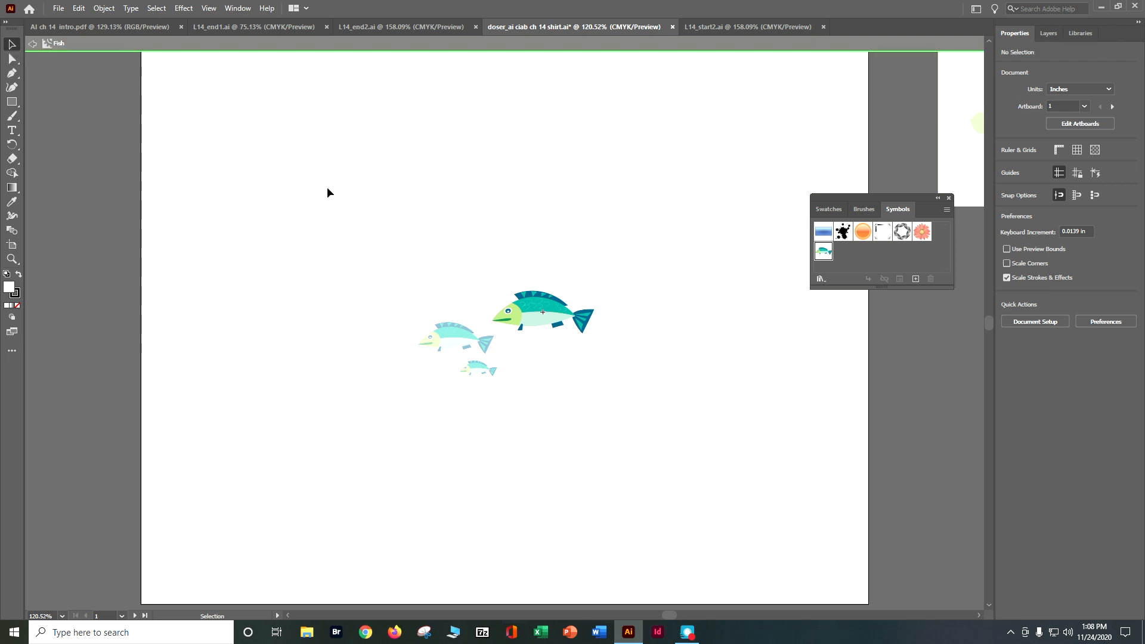
{"action": "left_click", "coordinate": [12, 260]}
{"action": "left_click_drag", "start_coordinate": [455, 267], "coordinate": [633, 271]}
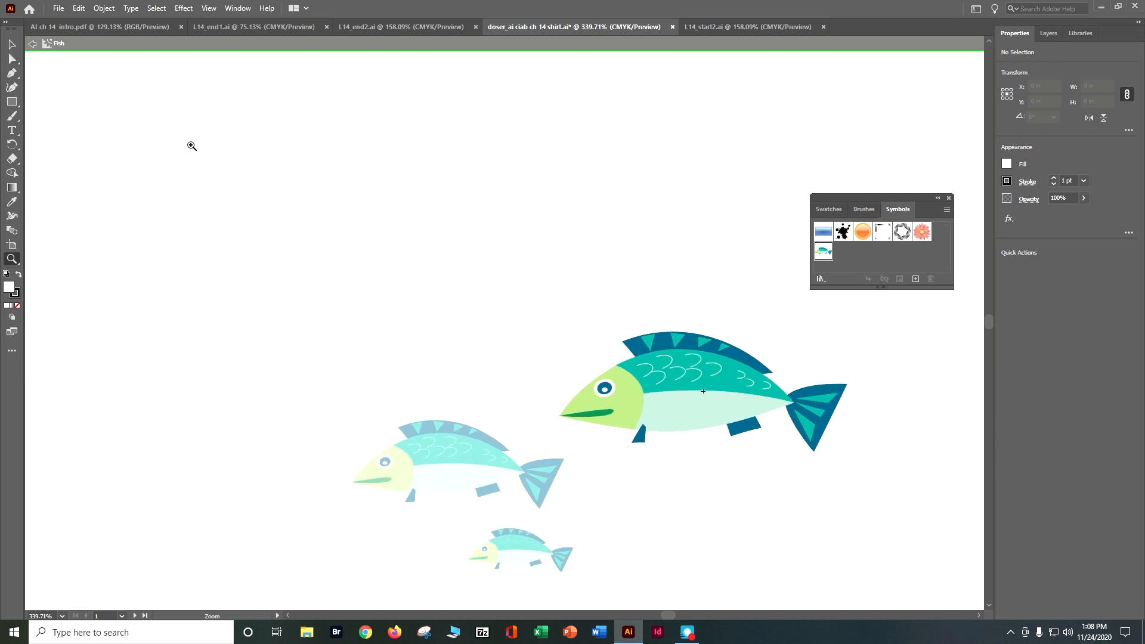
- Recolor the fish's head a stronger green with about 55% cyan and 96% yellow, and exit symbol editing
{"action": "left_click", "coordinate": [12, 58]}
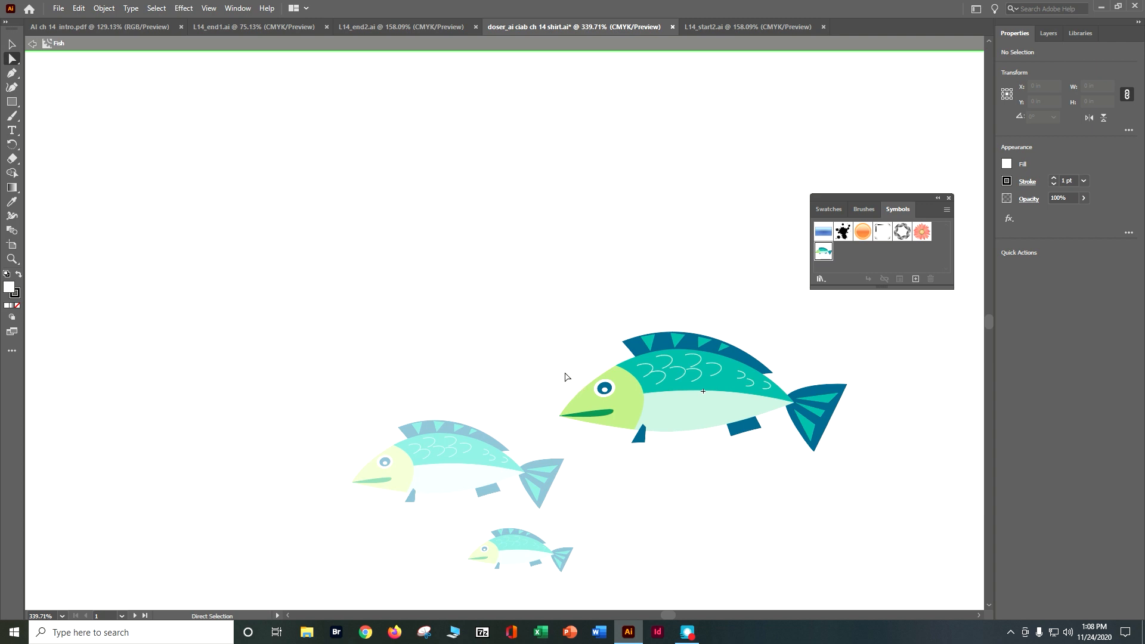
{"action": "left_click", "coordinate": [638, 410]}
{"action": "left_click", "coordinate": [638, 410]}
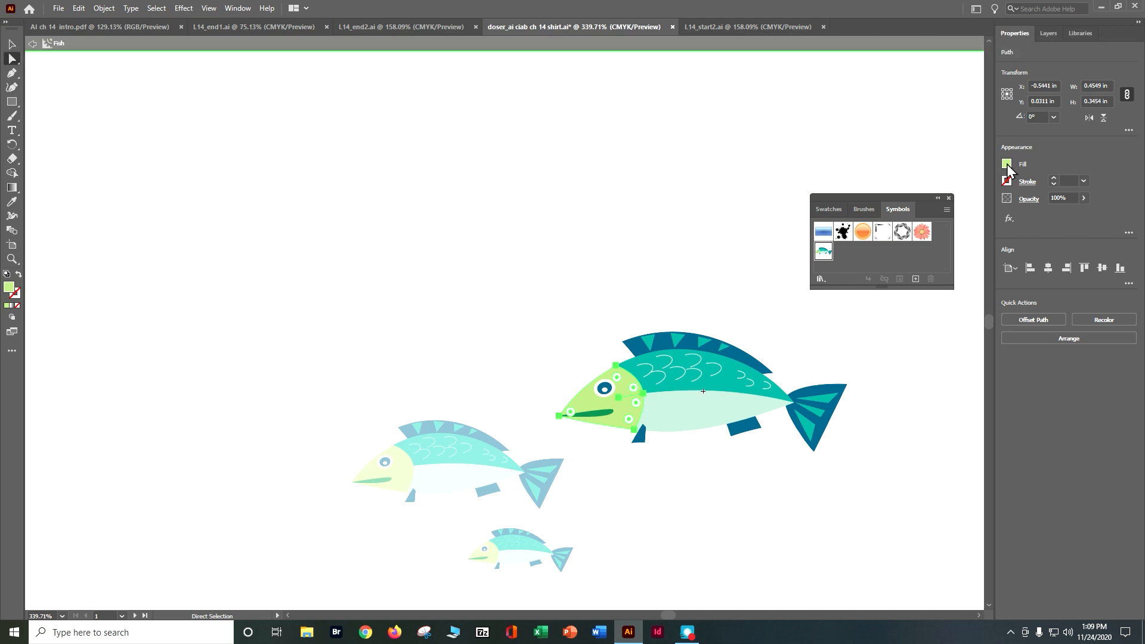
{"action": "left_click", "coordinate": [1007, 165]}
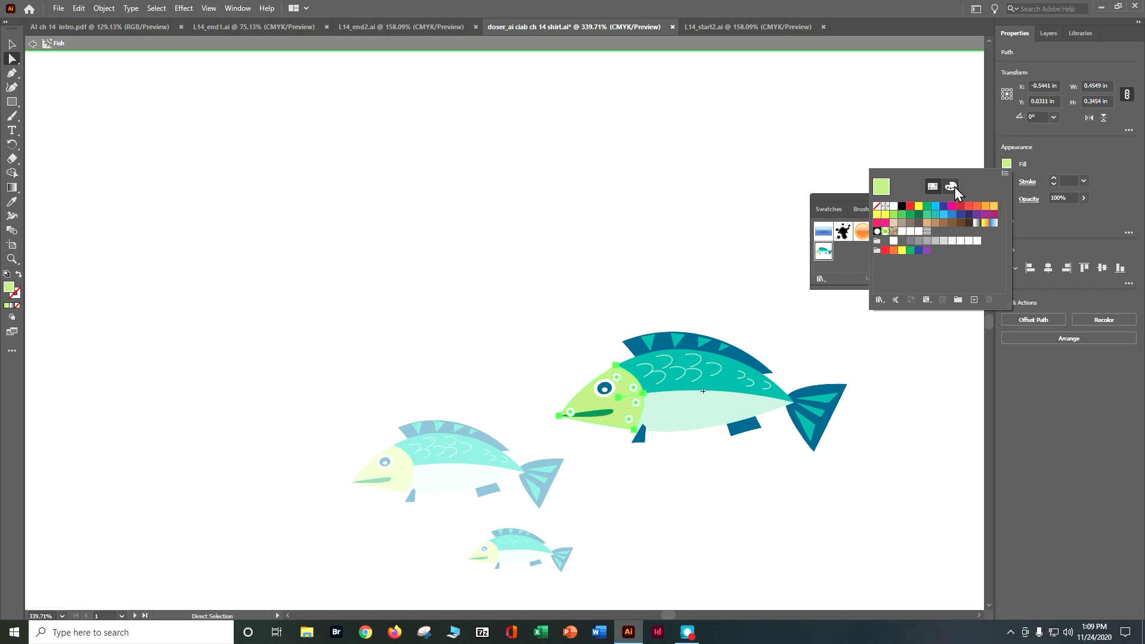
{"action": "left_click", "coordinate": [953, 187]}
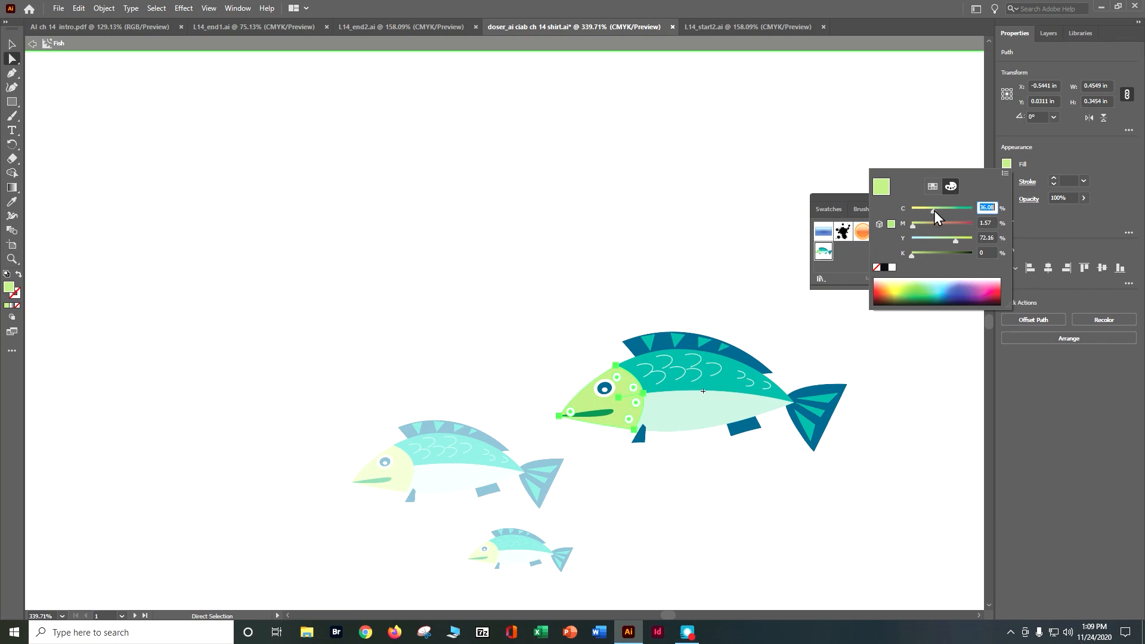
{"action": "left_click_drag", "start_coordinate": [935, 210], "coordinate": [946, 210]}
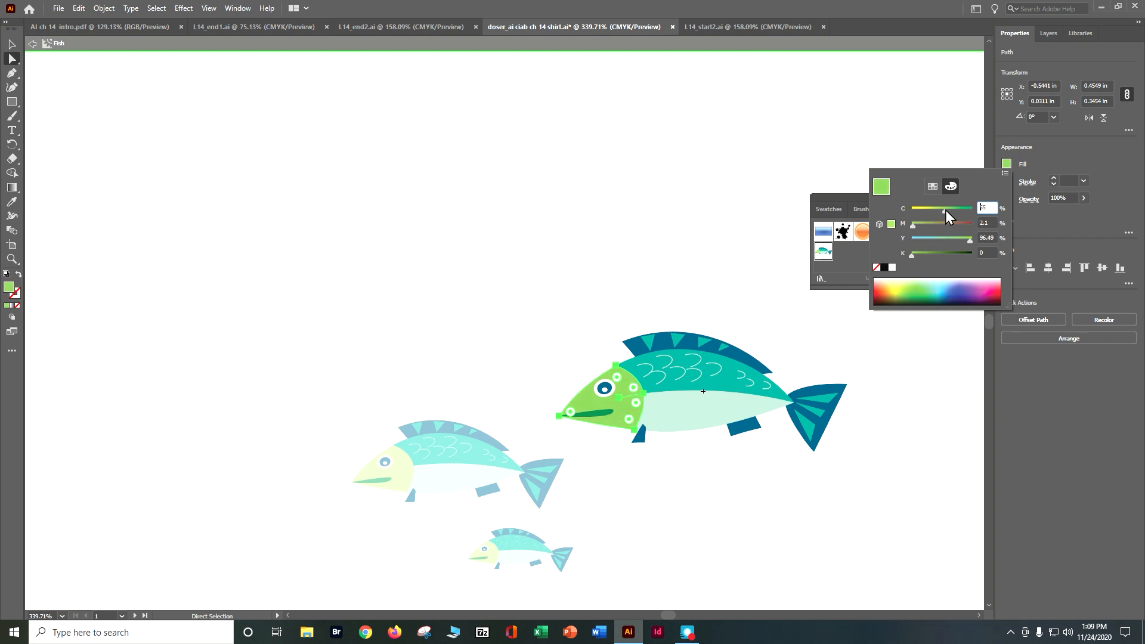
{"action": "left_click", "coordinate": [595, 141]}
{"action": "double_click", "coordinate": [595, 144]}
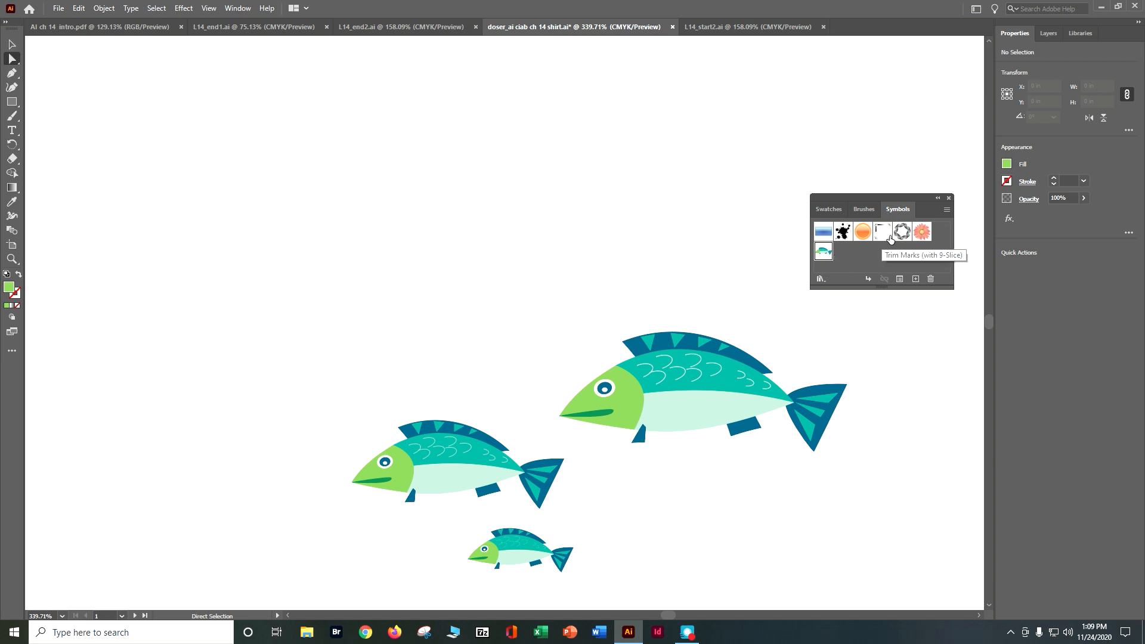
- Change the Fish symbol's type to Dynamic Symbol
{"action": "left_click", "coordinate": [901, 280]}
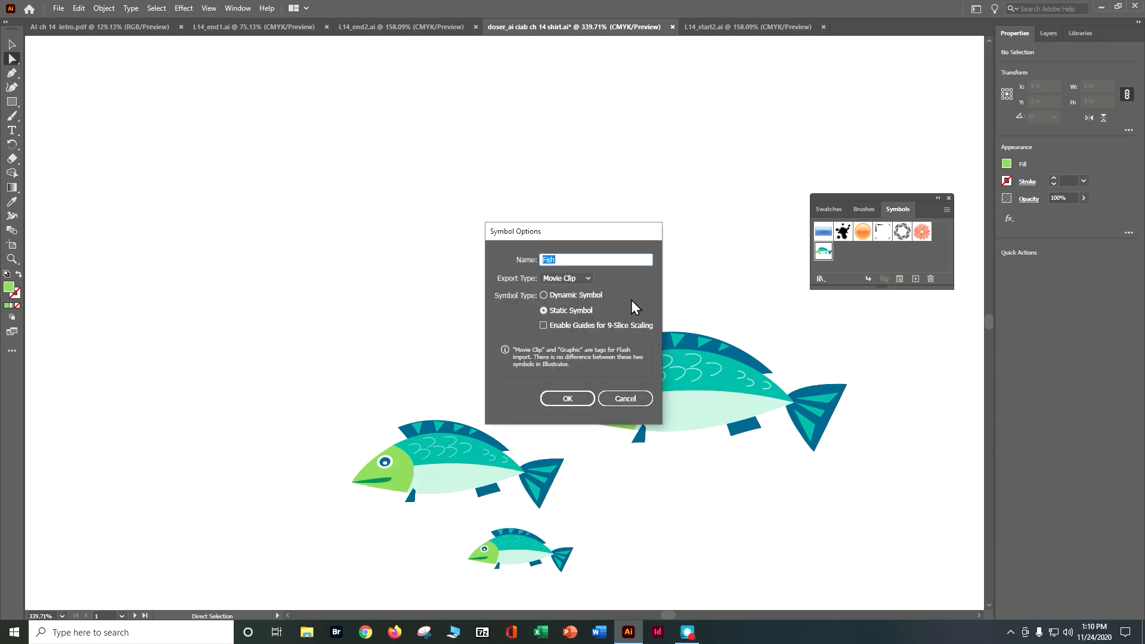
{"action": "left_click", "coordinate": [544, 296]}
{"action": "left_click_drag", "start_coordinate": [597, 237], "coordinate": [598, 109]}
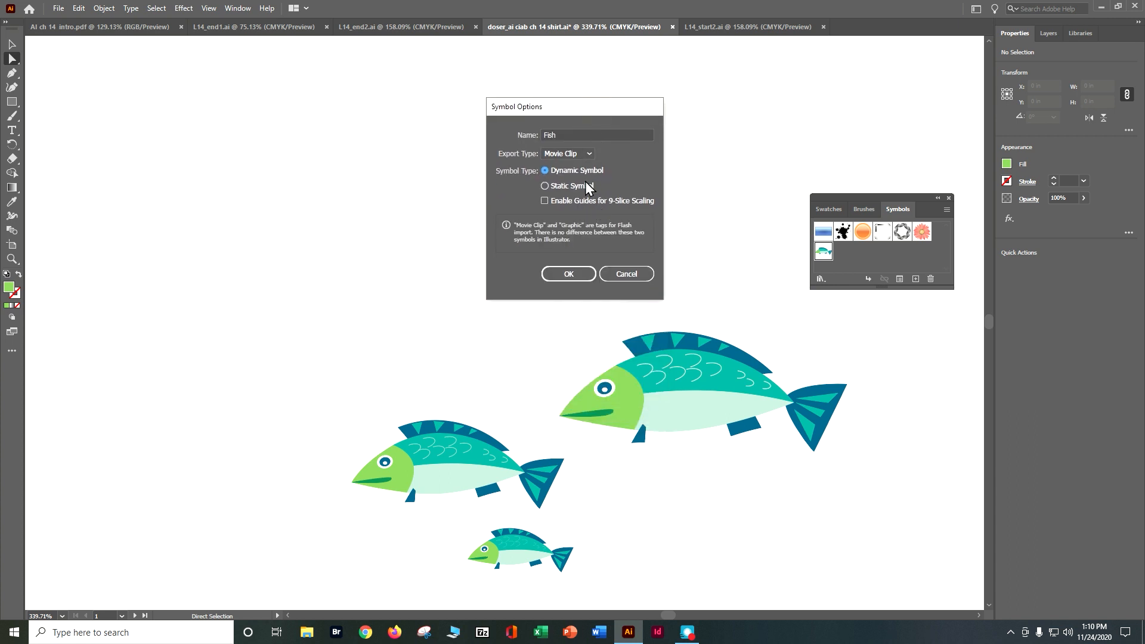
{"action": "left_click", "coordinate": [579, 272]}
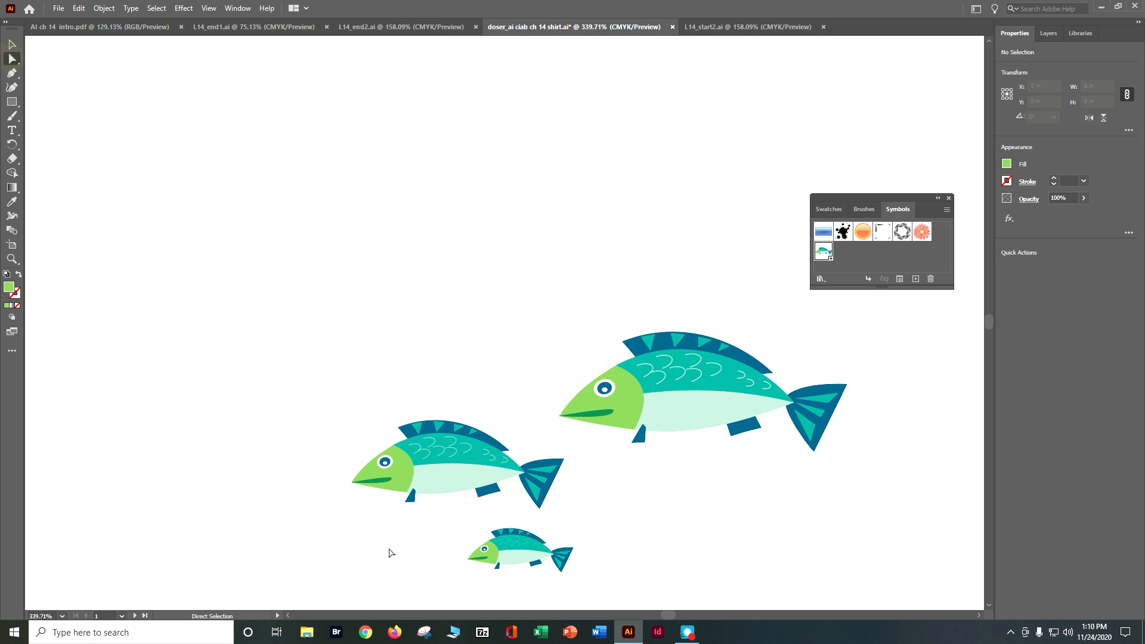
- Fill only the smallest fish's head with a blue-green swatch
{"action": "left_click", "coordinate": [492, 562]}
{"action": "left_click", "coordinate": [494, 557]}
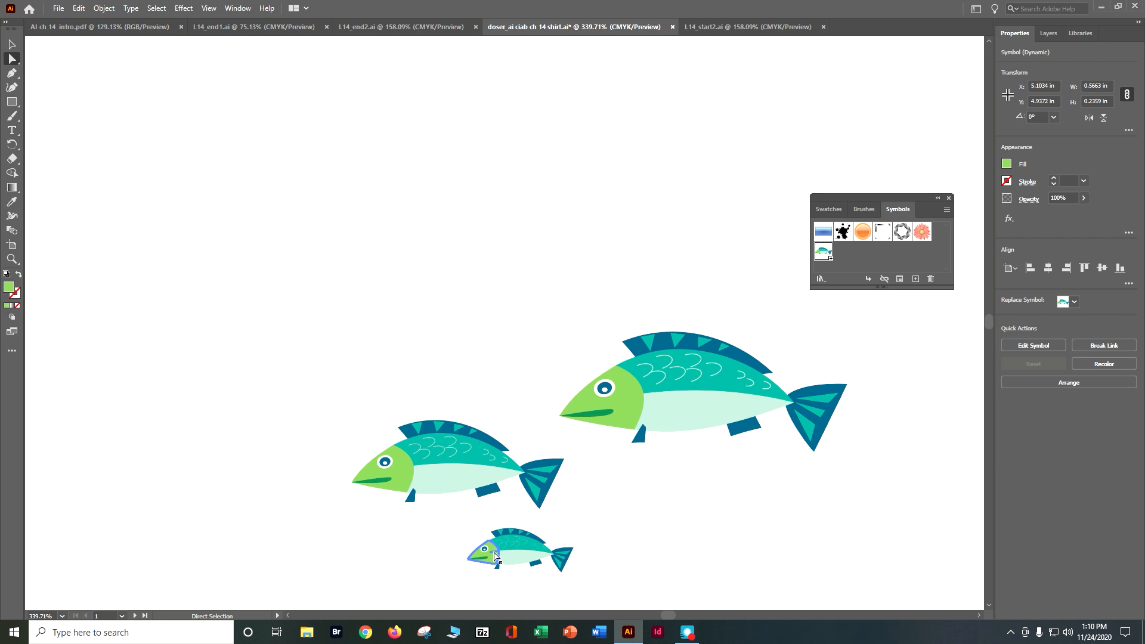
{"action": "left_click", "coordinate": [1006, 166]}
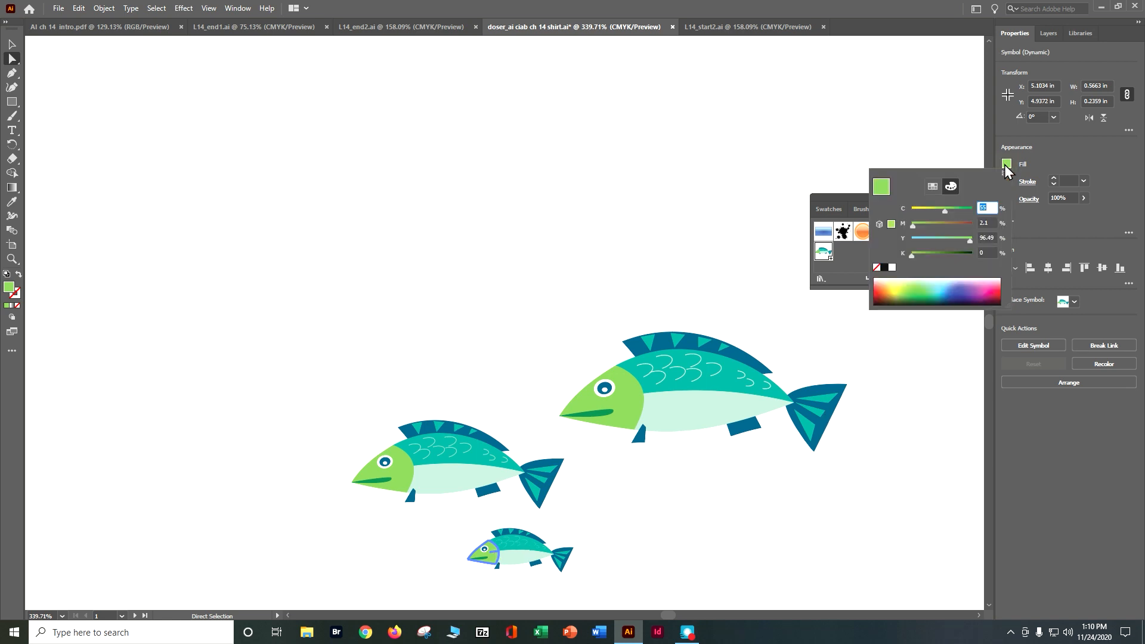
{"action": "left_click", "coordinate": [934, 186]}
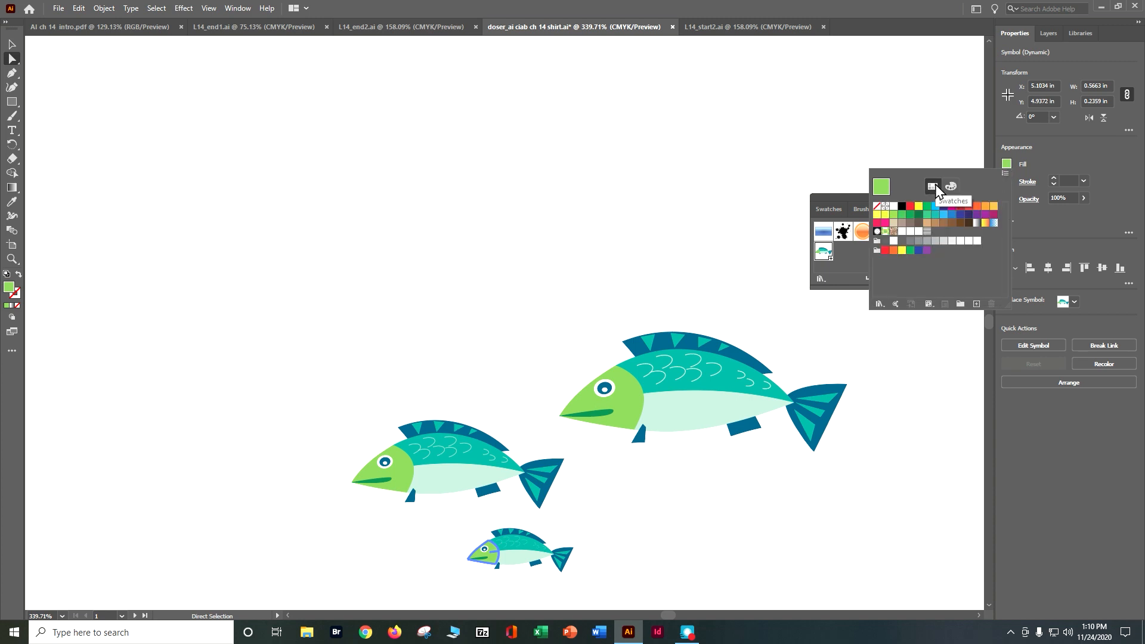
{"action": "left_click", "coordinate": [927, 216]}
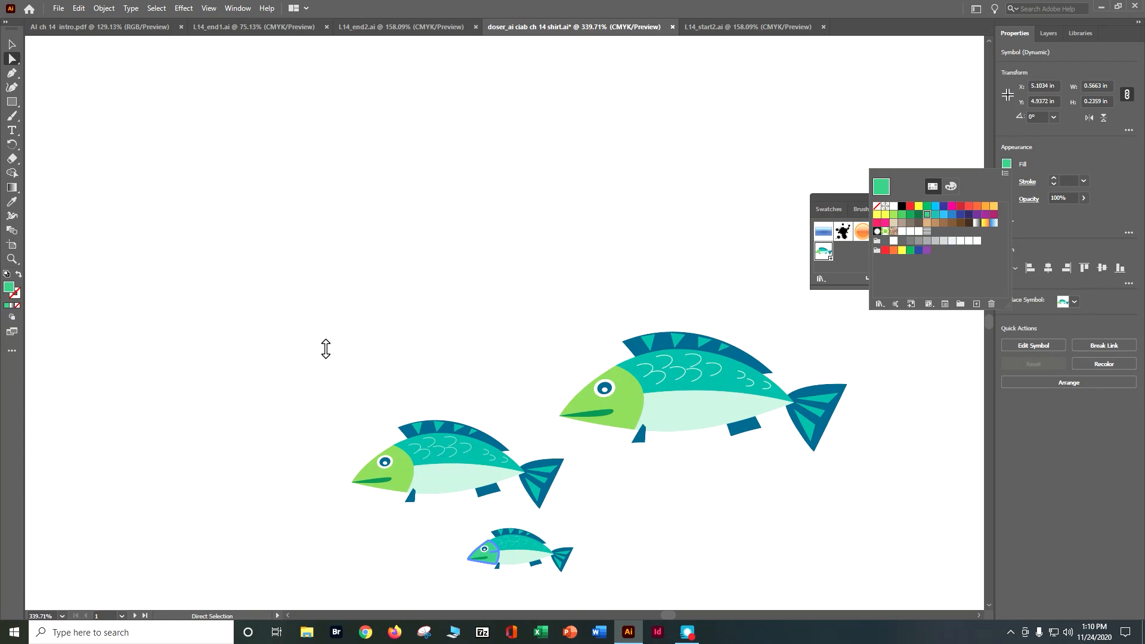
{"action": "left_click", "coordinate": [12, 45]}
{"action": "left_click", "coordinate": [12, 58]}
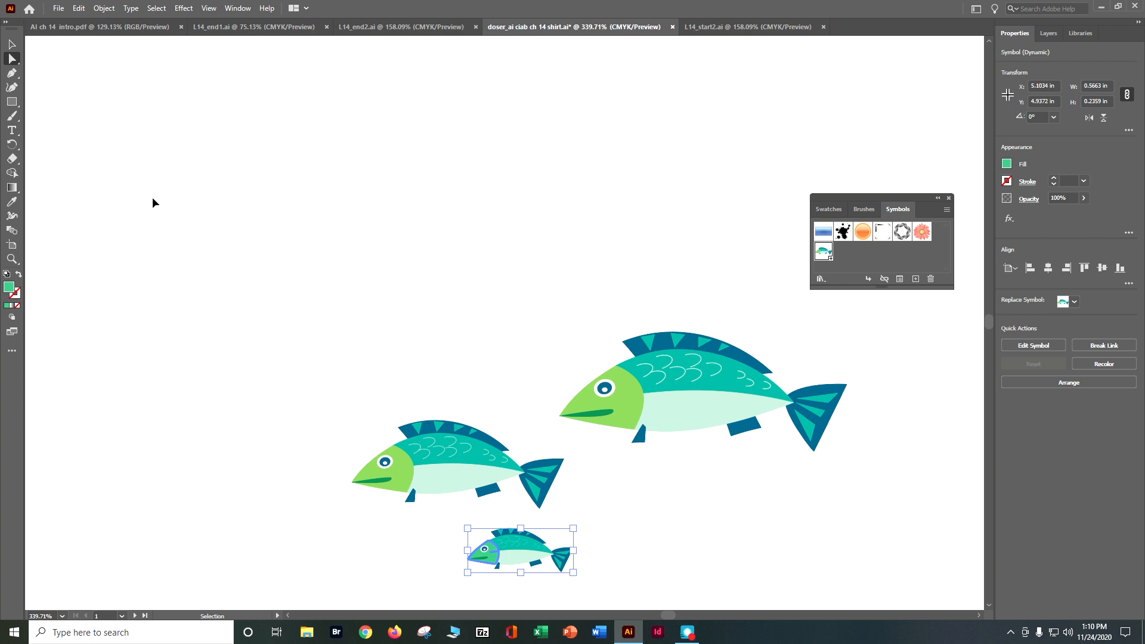
- Save the document and go to artboard 2 with the flower and surfboard artwork
{"action": "key", "text": "ctrl+s"}
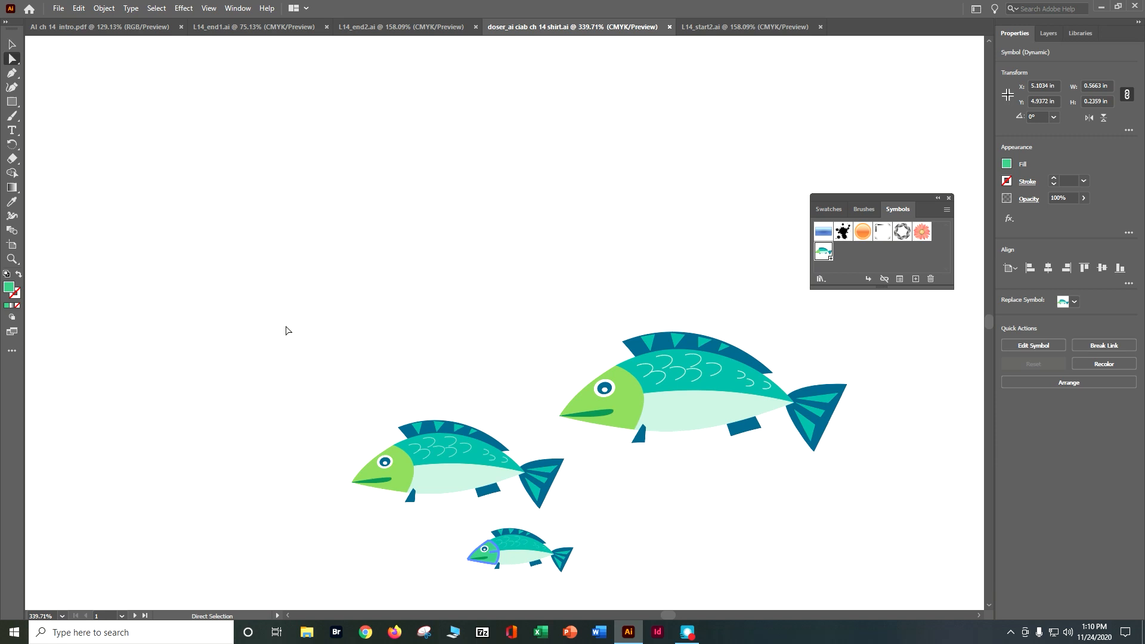
{"action": "left_click", "coordinate": [121, 616]}
{"action": "left_click", "coordinate": [143, 590]}
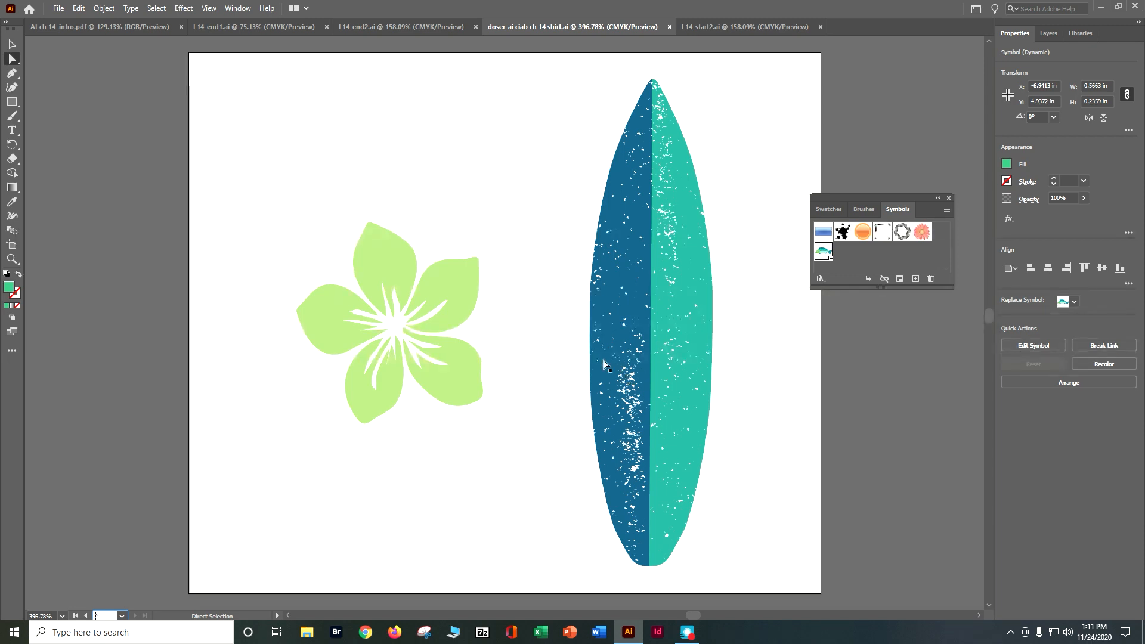
- Create a dynamic symbol named Flower from the green flower artwork
{"action": "left_click", "coordinate": [12, 44]}
{"action": "left_click", "coordinate": [372, 271]}
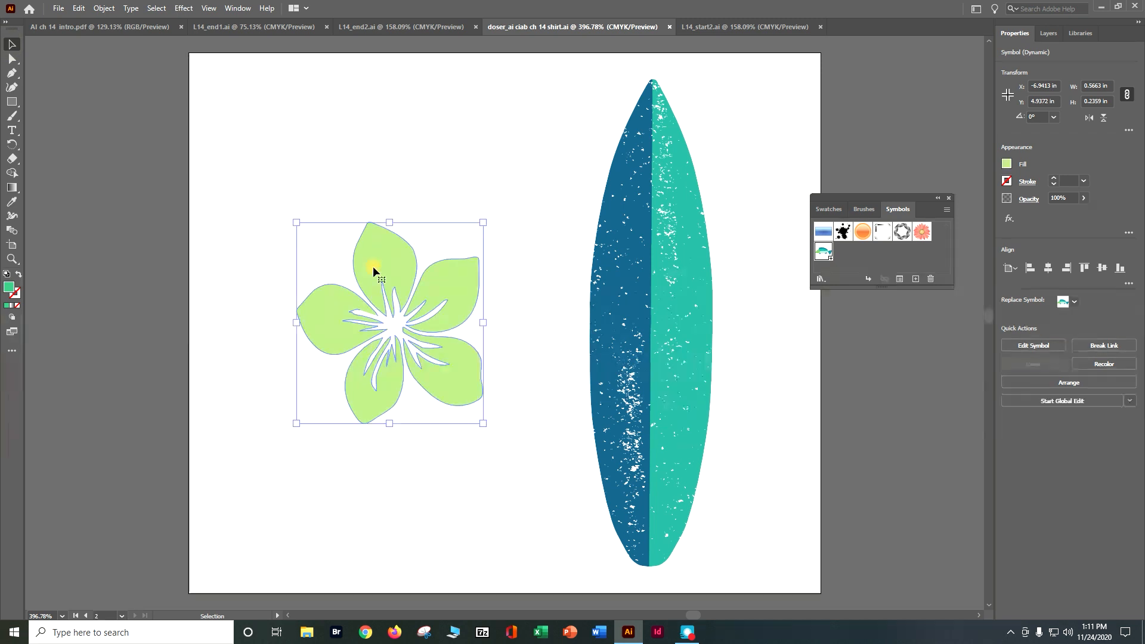
{"action": "left_click", "coordinate": [916, 281]}
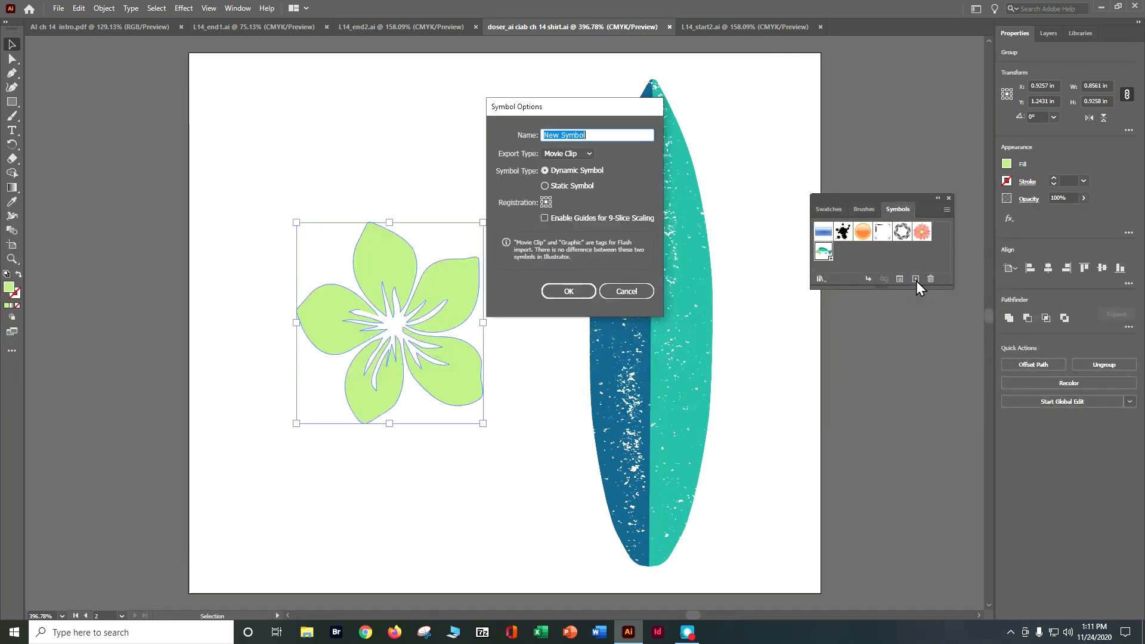
{"action": "type", "text": "Flo"}
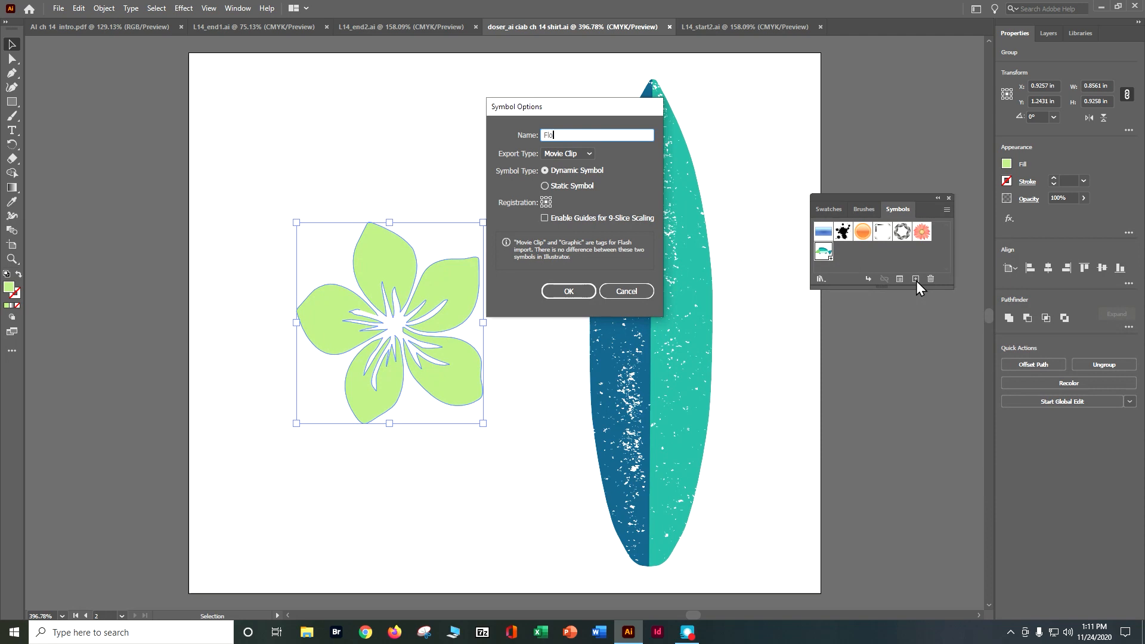
{"action": "type", "text": "wer"}
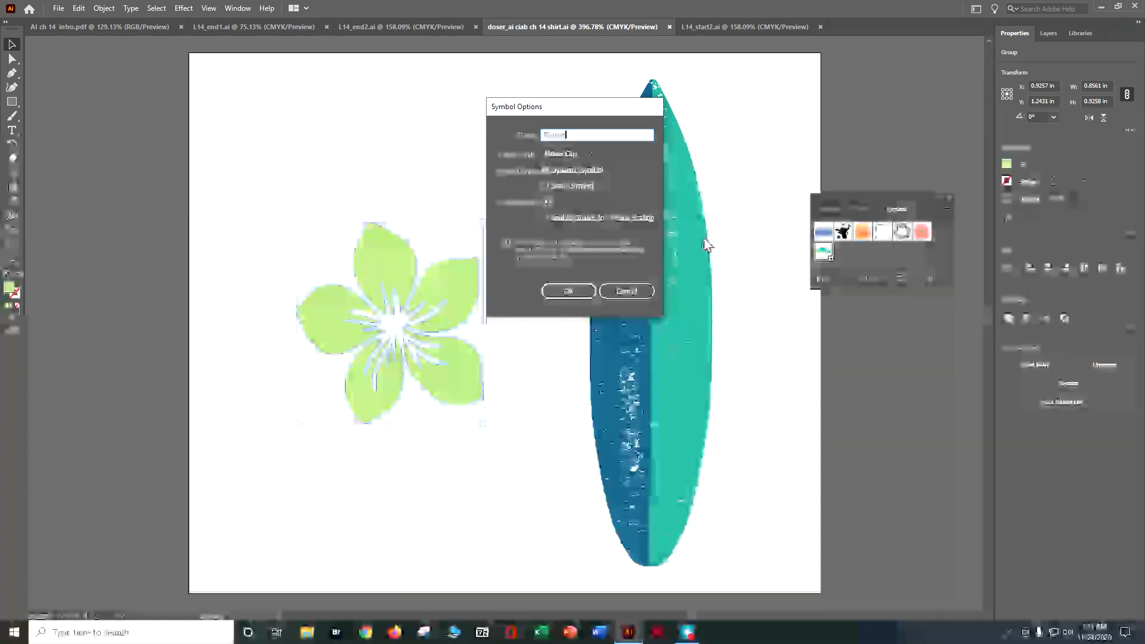
{"action": "left_click", "coordinate": [545, 293]}
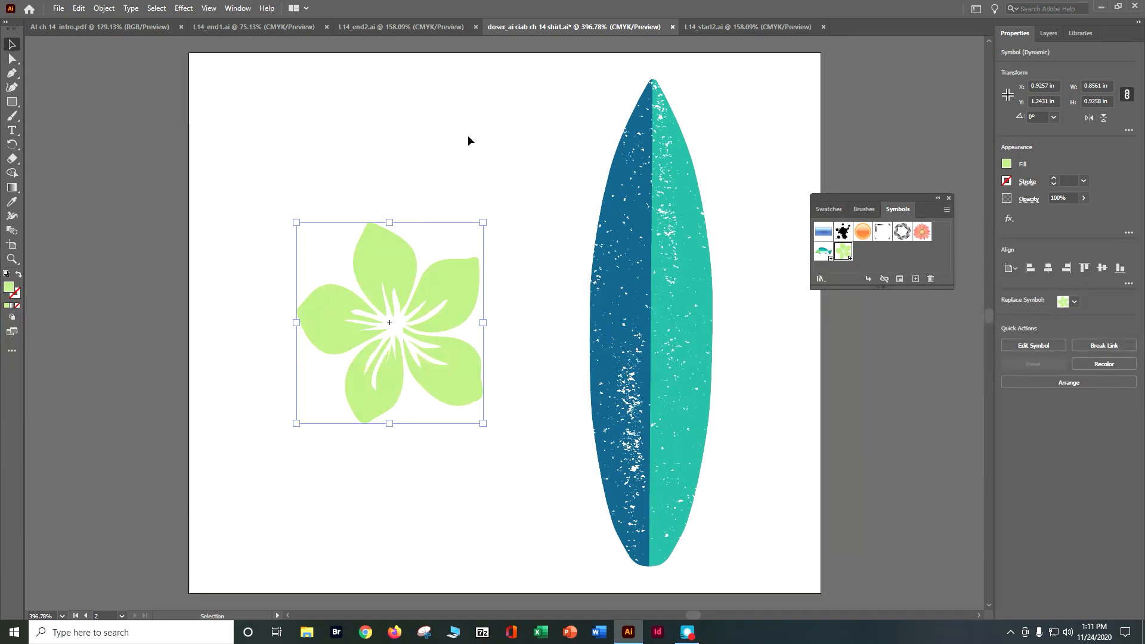
- Create a dynamic symbol named Surfboard from the surfboard artwork
{"action": "left_click", "coordinate": [629, 183]}
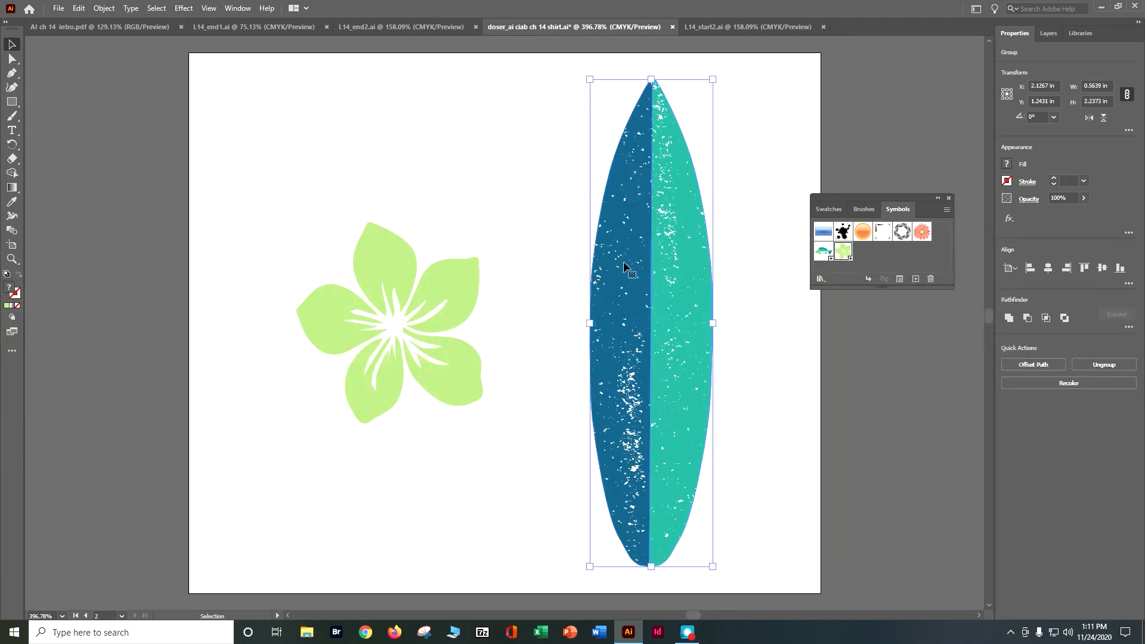
{"action": "left_click_drag", "start_coordinate": [624, 288], "coordinate": [868, 259]}
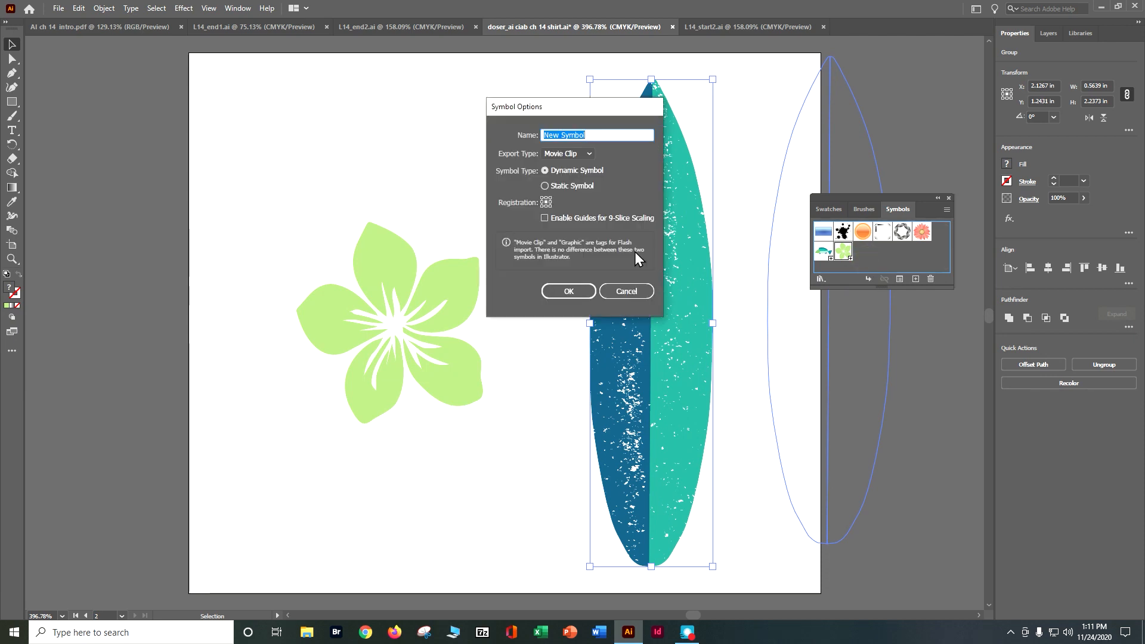
{"action": "type", "text": "Surfboard"}
{"action": "left_click", "coordinate": [568, 291]}
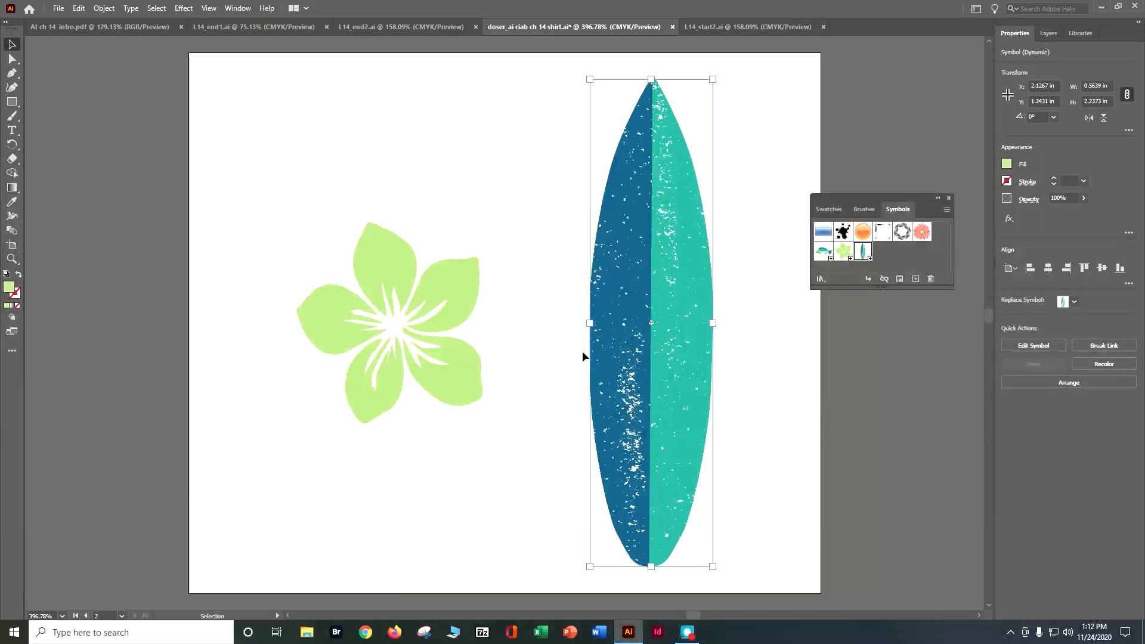
- Return to artboard 1 and place four Flower symbol instances around the fish
{"action": "left_click", "coordinate": [122, 616]}
{"action": "left_click", "coordinate": [139, 592]}
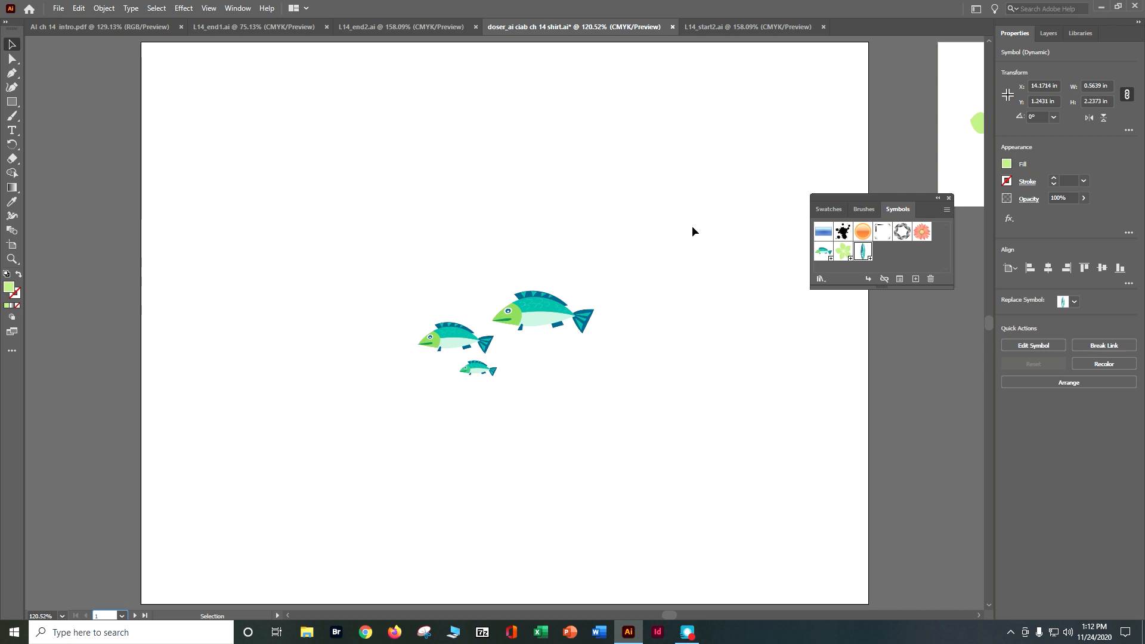
{"action": "left_click", "coordinate": [843, 255]}
{"action": "left_click_drag", "start_coordinate": [842, 254], "coordinate": [556, 214]}
{"action": "left_click_drag", "start_coordinate": [842, 254], "coordinate": [673, 304]}
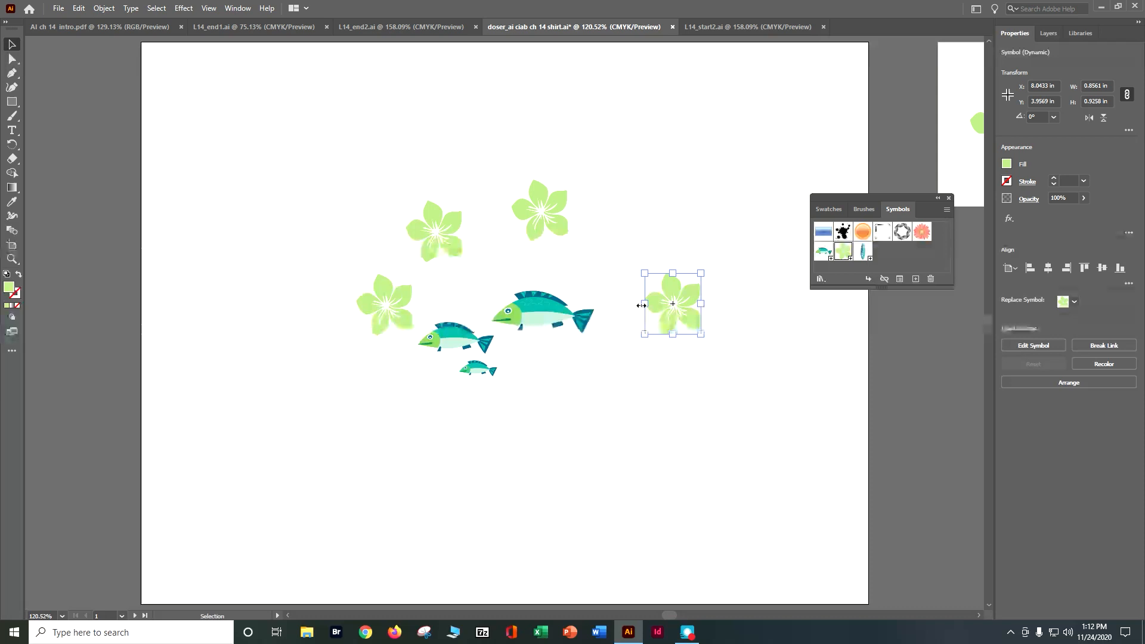
- Rotate the rightmost flower to about 341° and the leftmost to about 306°, scaling both down, the leftmost to about 0.54 in wide
{"action": "left_click_drag", "start_coordinate": [641, 268], "coordinate": [656, 256]}
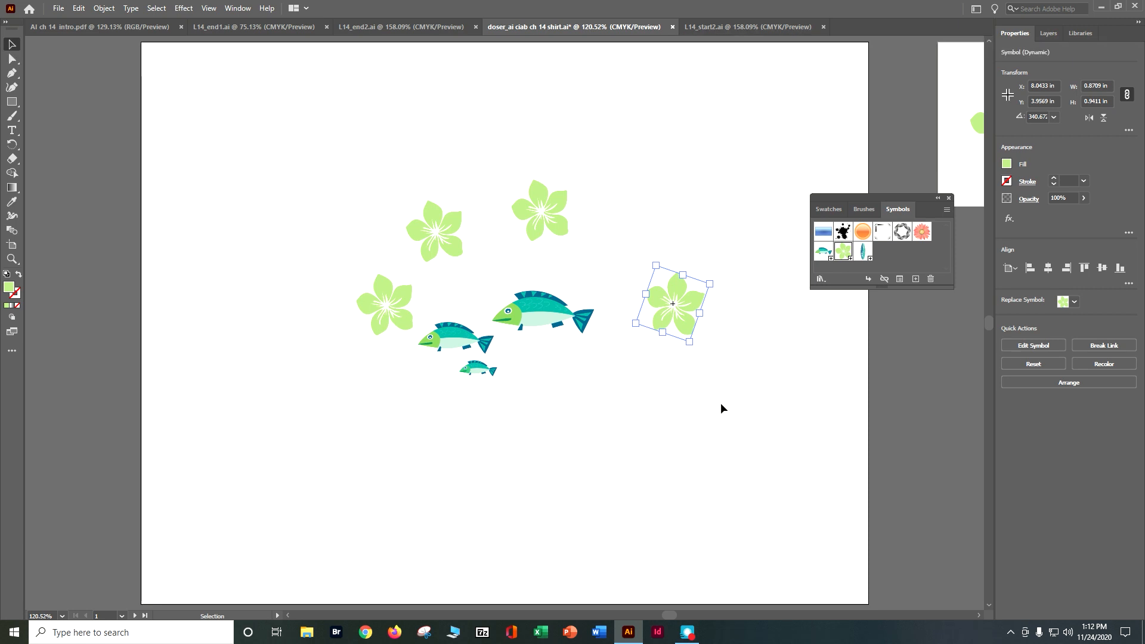
{"action": "left_click_drag", "start_coordinate": [690, 341], "coordinate": [687, 326]}
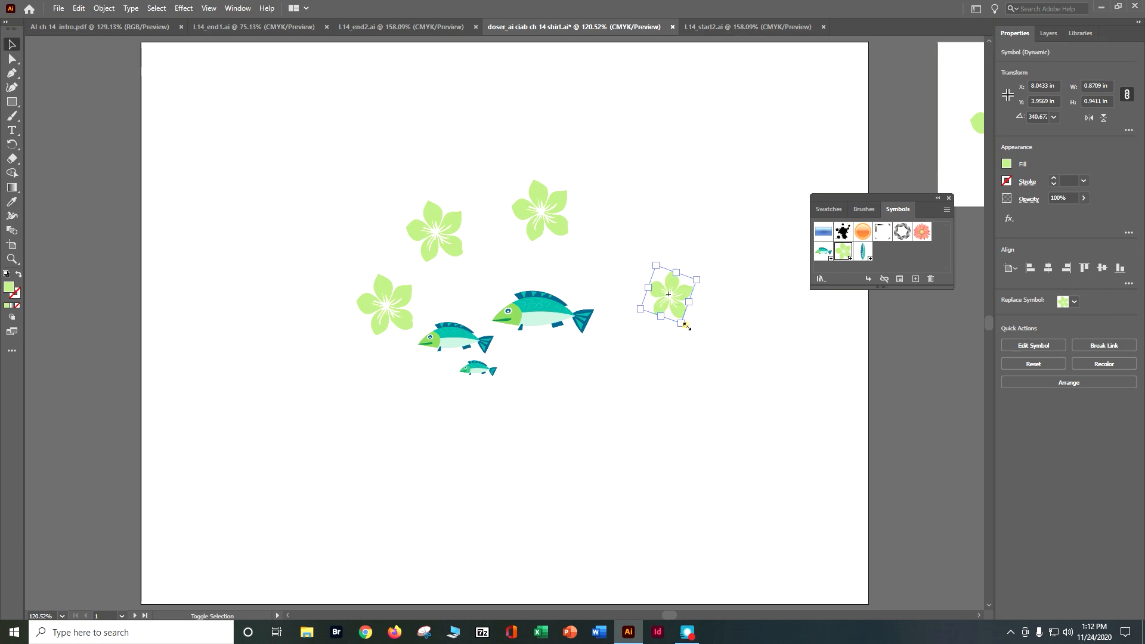
{"action": "left_click", "coordinate": [414, 308]}
{"action": "left_click", "coordinate": [398, 299]}
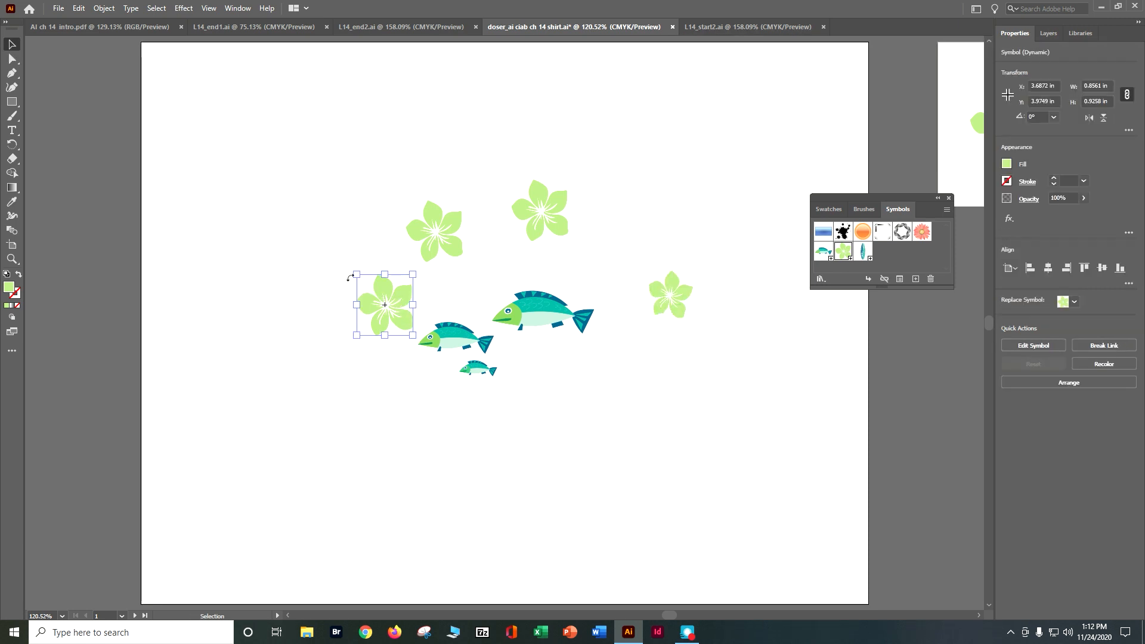
{"action": "left_click_drag", "start_coordinate": [350, 268], "coordinate": [390, 259]}
{"action": "left_click_drag", "start_coordinate": [377, 347], "coordinate": [382, 311]}
- Rotate the flower just above the leftmost one to about 153° and shrink it slightly
{"action": "left_click", "coordinate": [452, 234]}
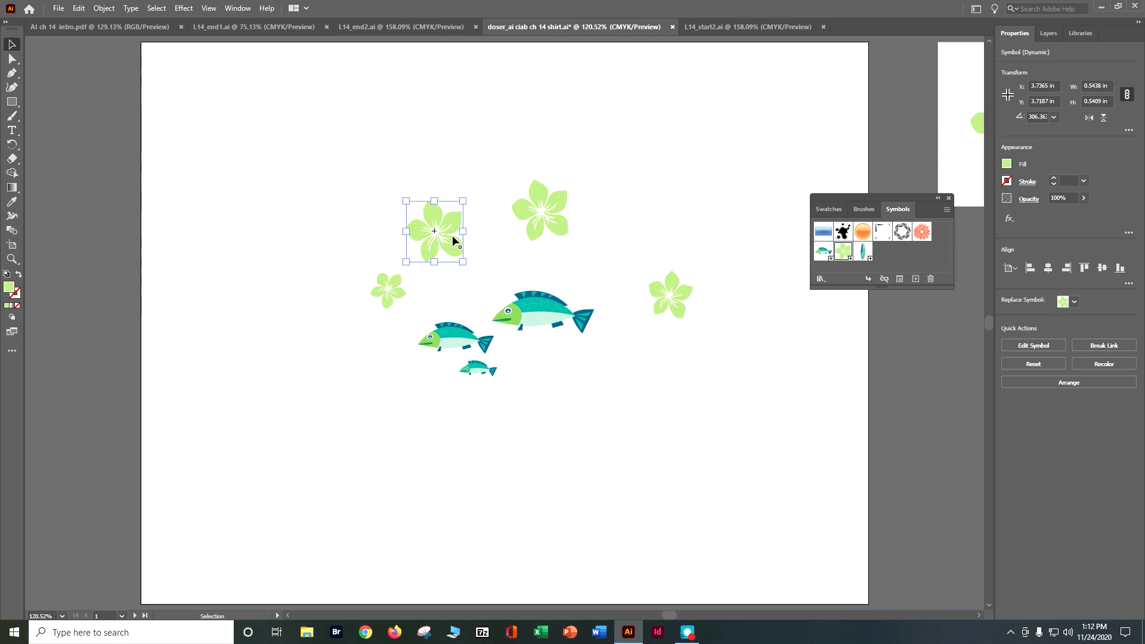
{"action": "left_click_drag", "start_coordinate": [396, 261], "coordinate": [507, 219]}
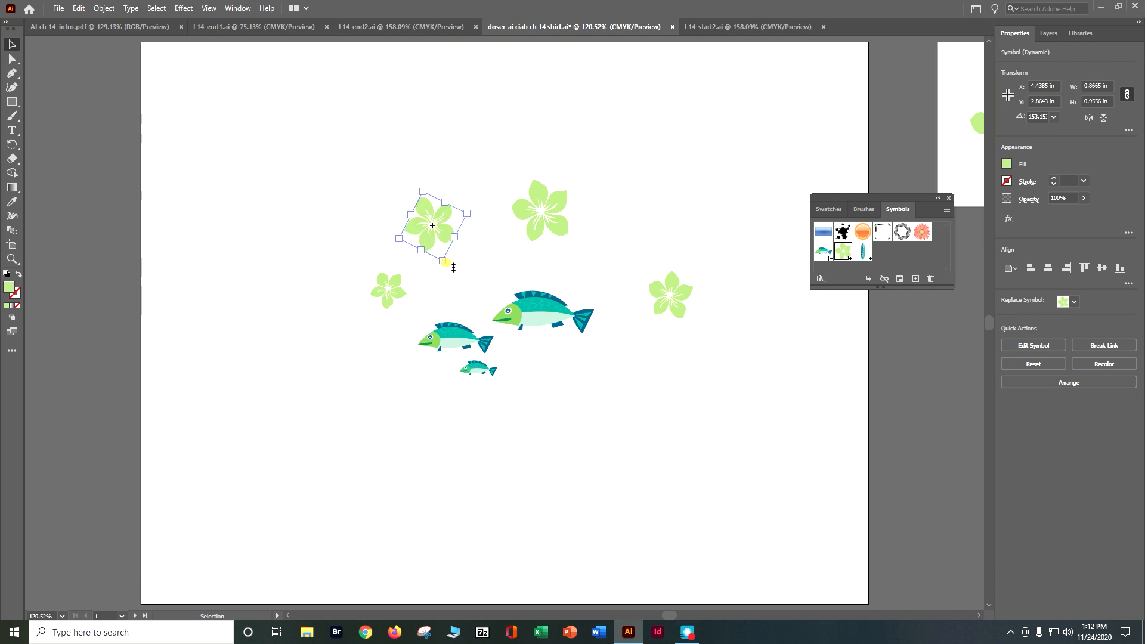
{"action": "left_click", "coordinate": [708, 420]}
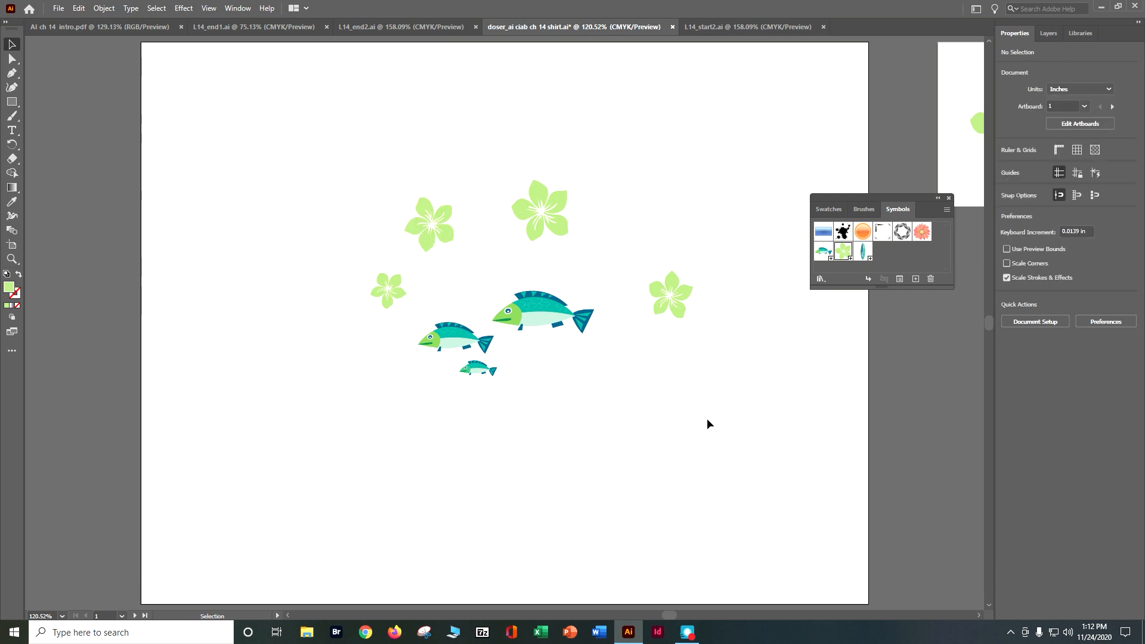
{"action": "left_click", "coordinate": [158, 8]}
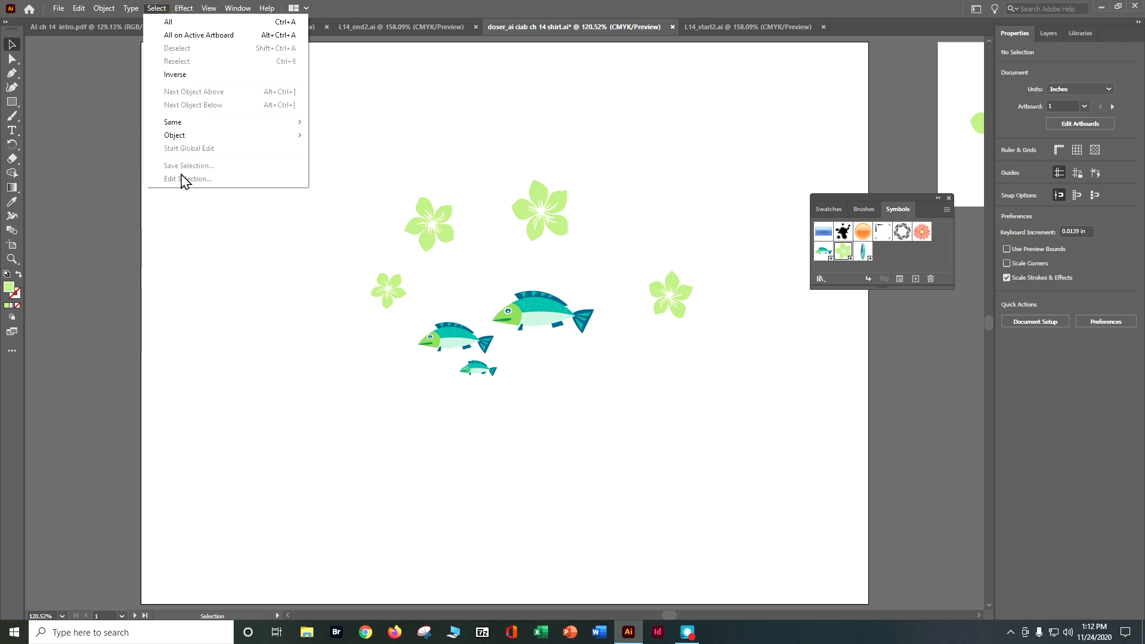
{"action": "left_click", "coordinate": [222, 255]}
{"action": "key", "text": "a"}
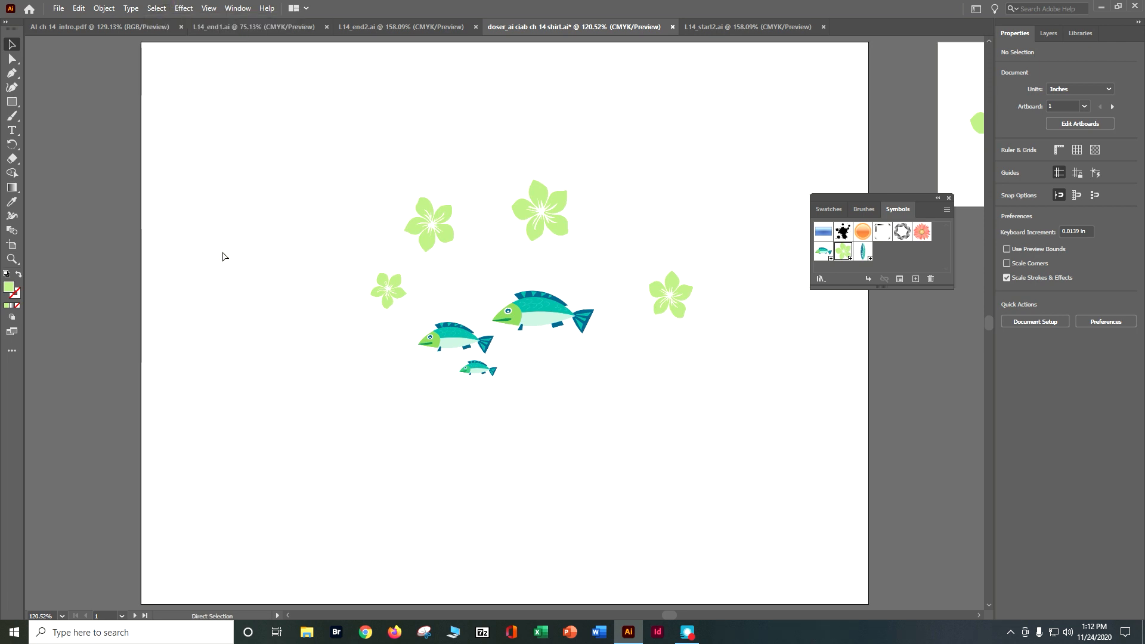
- Save the document and turn on Smart Guides
{"action": "key", "text": "ctrl+s"}
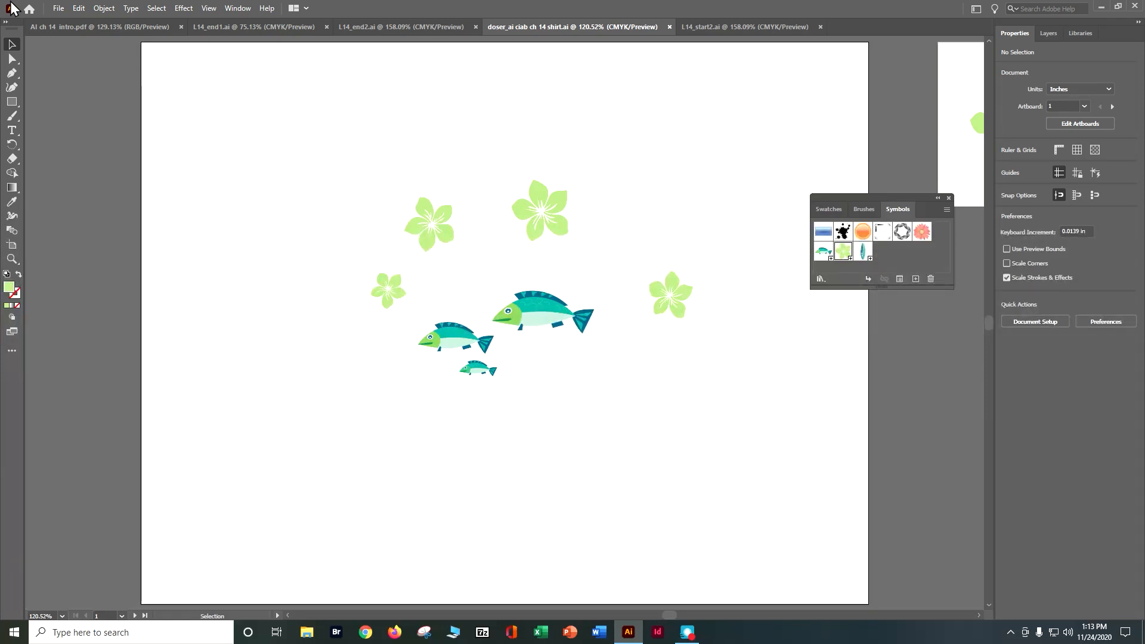
{"action": "left_click", "coordinate": [208, 8]}
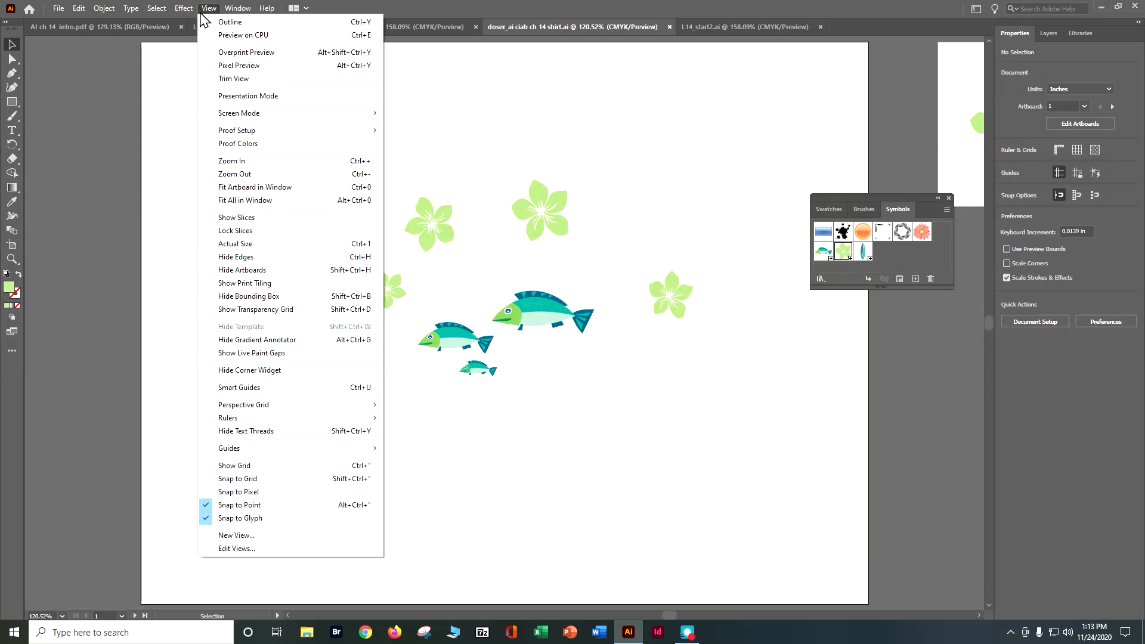
{"action": "left_click", "coordinate": [248, 387]}
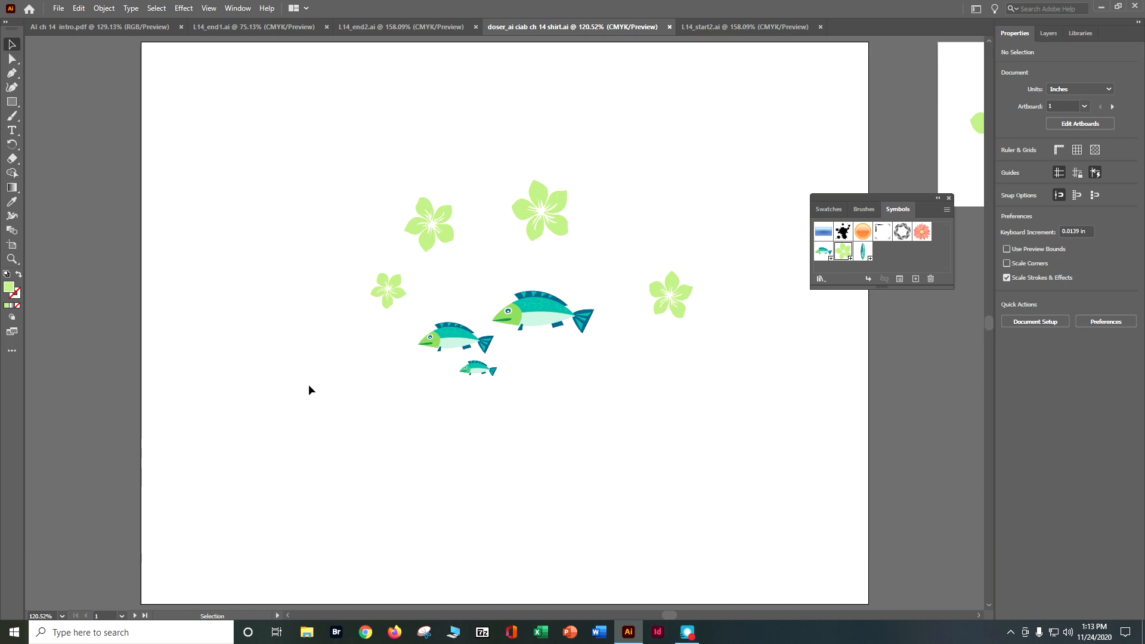
- Place three Surfboard symbol instances side by side over the fish
{"action": "left_click", "coordinate": [860, 253]}
{"action": "left_click_drag", "start_coordinate": [860, 253], "coordinate": [539, 248]}
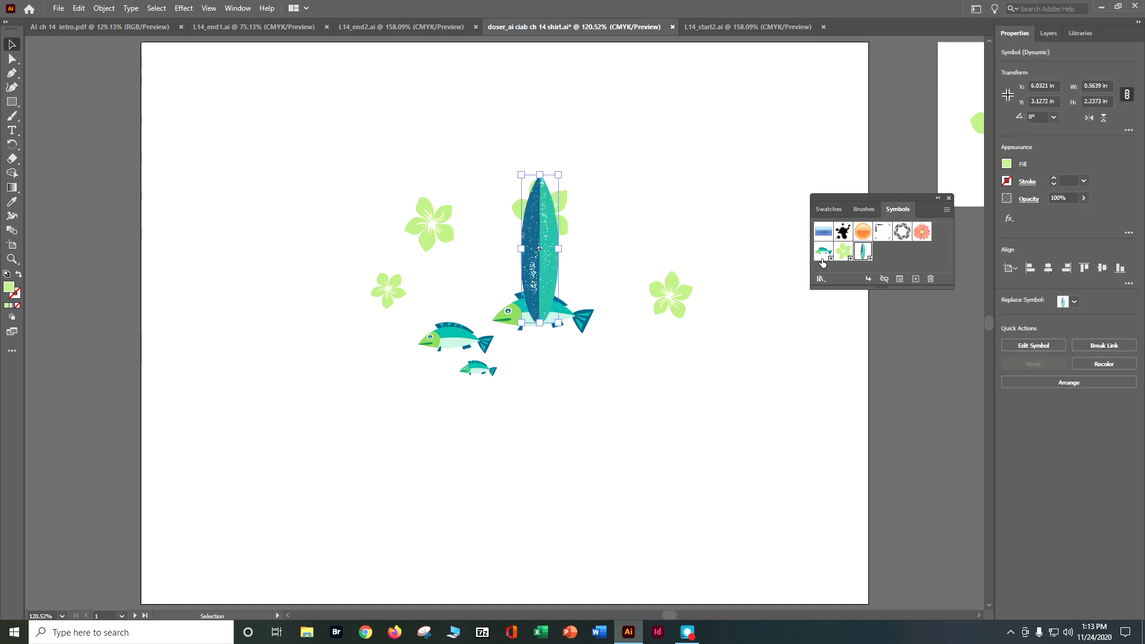
{"action": "left_click_drag", "start_coordinate": [862, 251], "coordinate": [581, 263]}
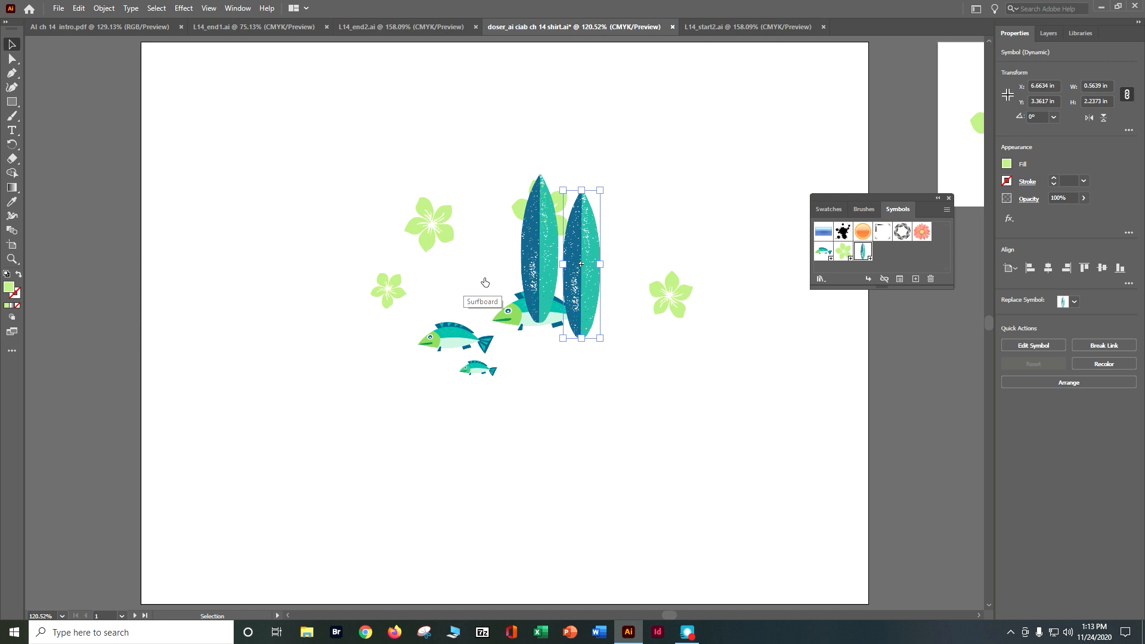
{"action": "left_click_drag", "start_coordinate": [485, 282], "coordinate": [483, 278]}
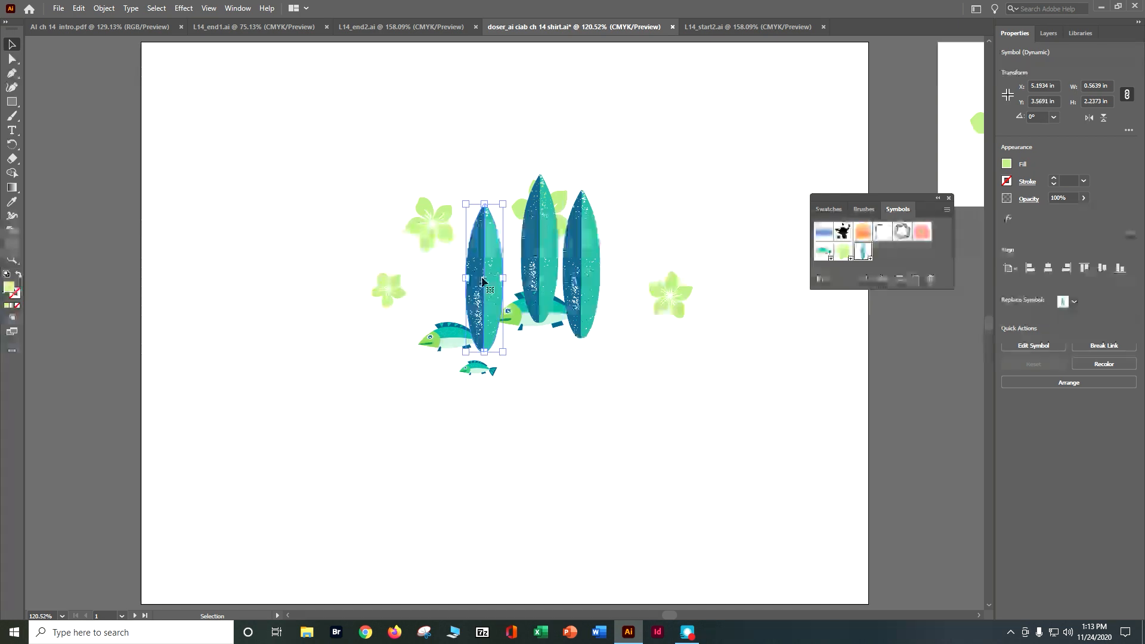
- Move the three surfboards close together, with the middle one slightly higher than the outer two
{"action": "left_click_drag", "start_coordinate": [477, 272], "coordinate": [462, 277]}
{"action": "left_click_drag", "start_coordinate": [537, 257], "coordinate": [496, 273]}
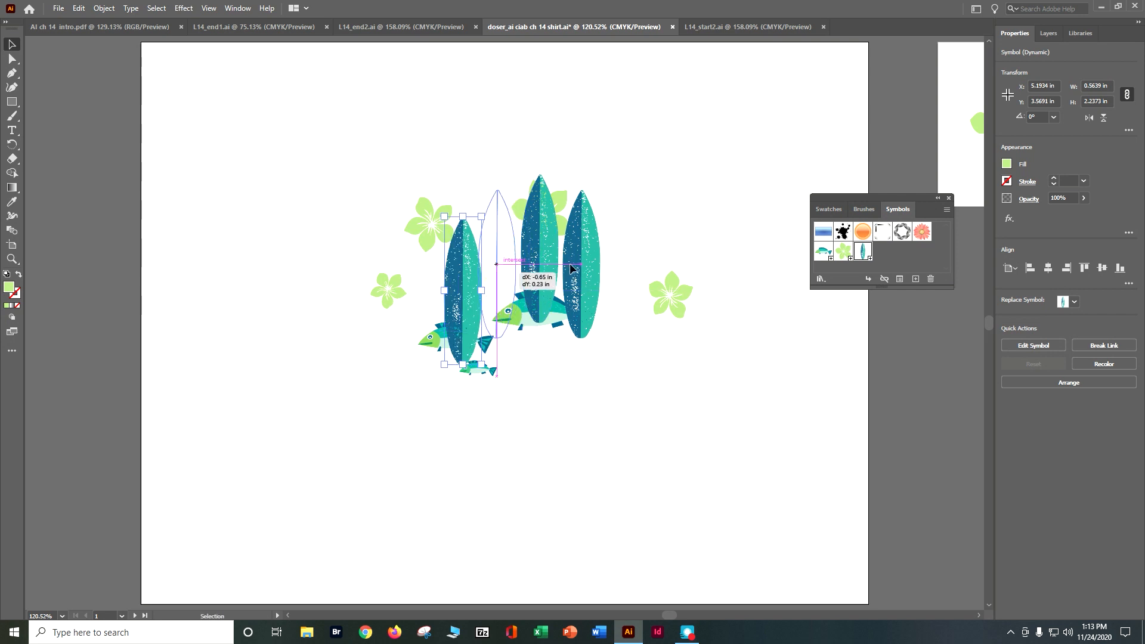
{"action": "left_click_drag", "start_coordinate": [569, 268], "coordinate": [518, 294]}
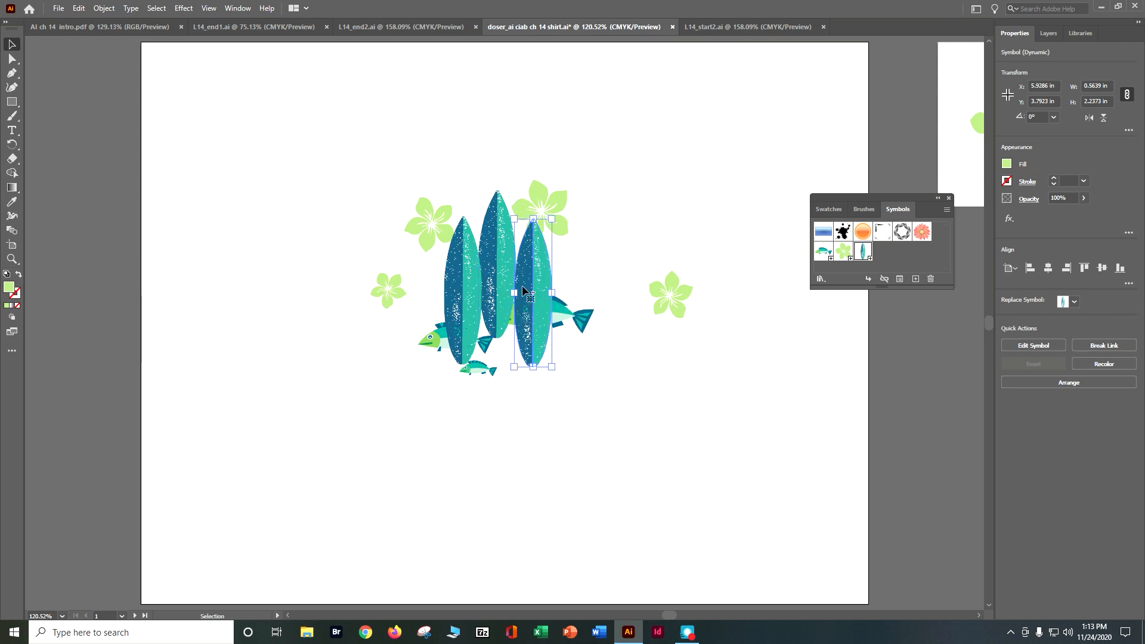
- Enlarge the three surfboards together to about 2.18 by 3.58 in and shift them up and left over the fish
{"action": "left_click", "coordinate": [493, 258], "text": "shift"}
{"action": "left_click", "coordinate": [452, 281], "text": "shift"}
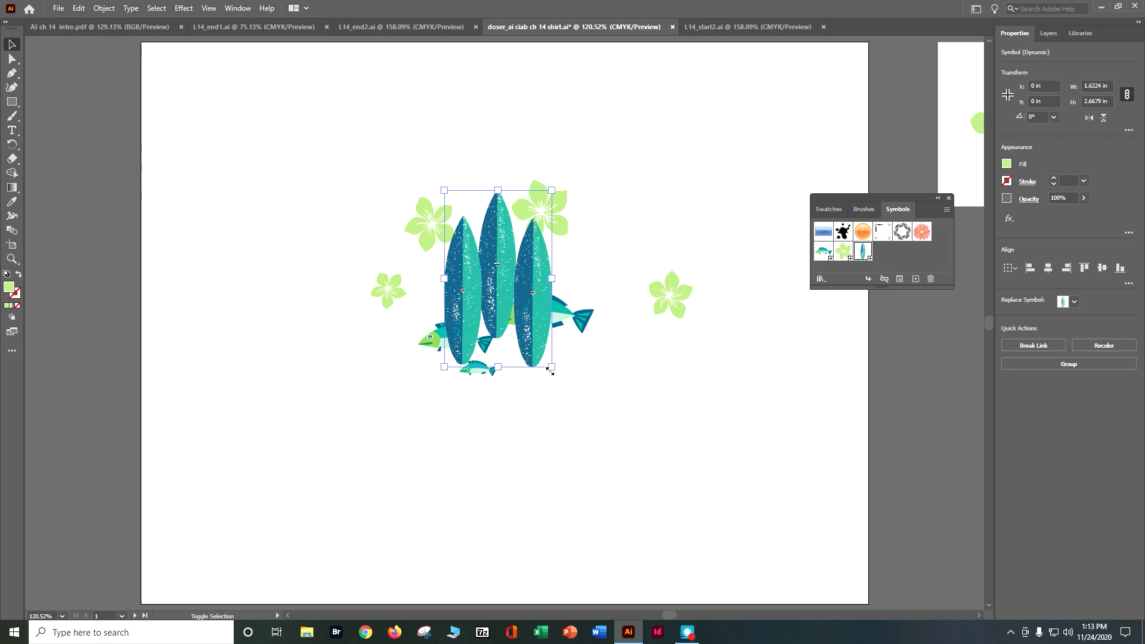
{"action": "left_click_drag", "start_coordinate": [551, 370], "coordinate": [595, 410]}
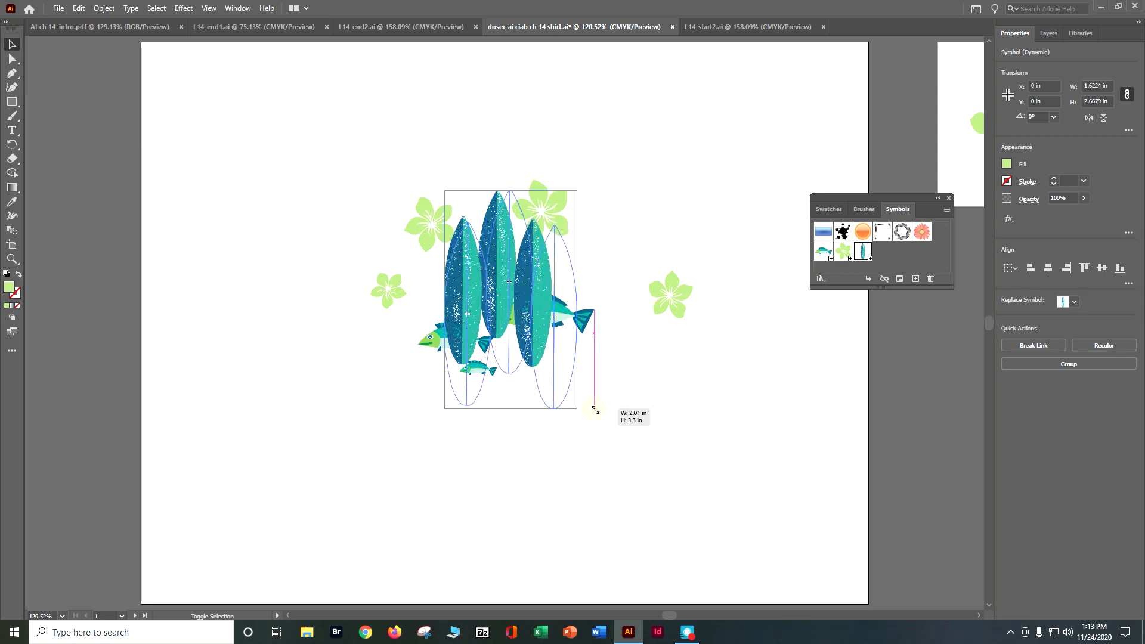
{"action": "left_click_drag", "start_coordinate": [564, 361], "coordinate": [600, 430]}
{"action": "left_click_drag", "start_coordinate": [583, 391], "coordinate": [550, 332]}
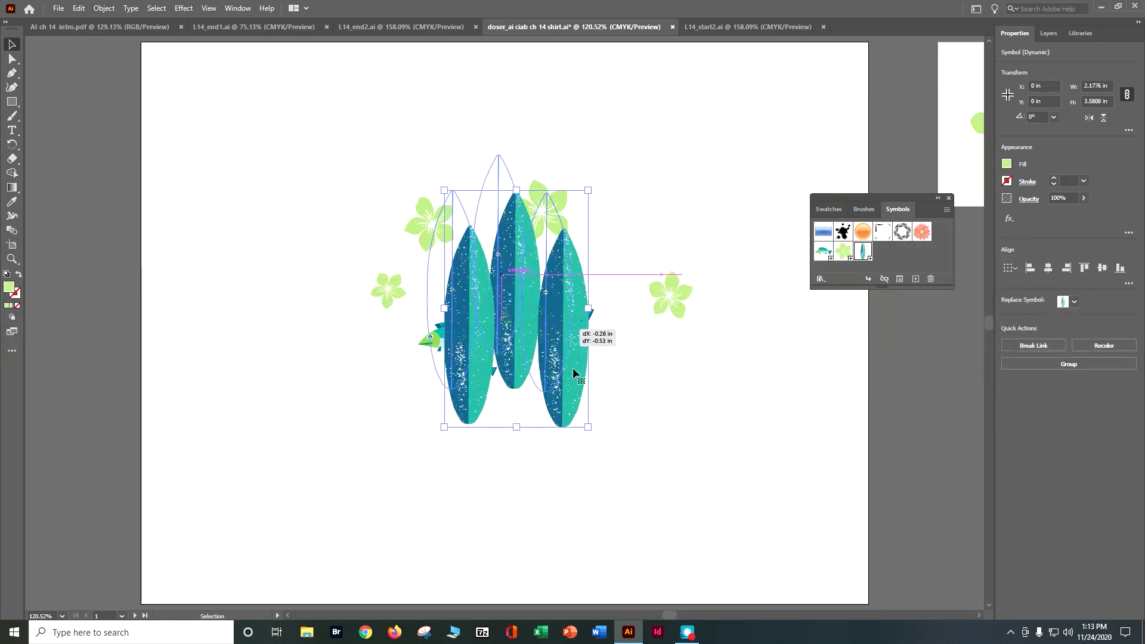
{"action": "left_click", "coordinate": [663, 384]}
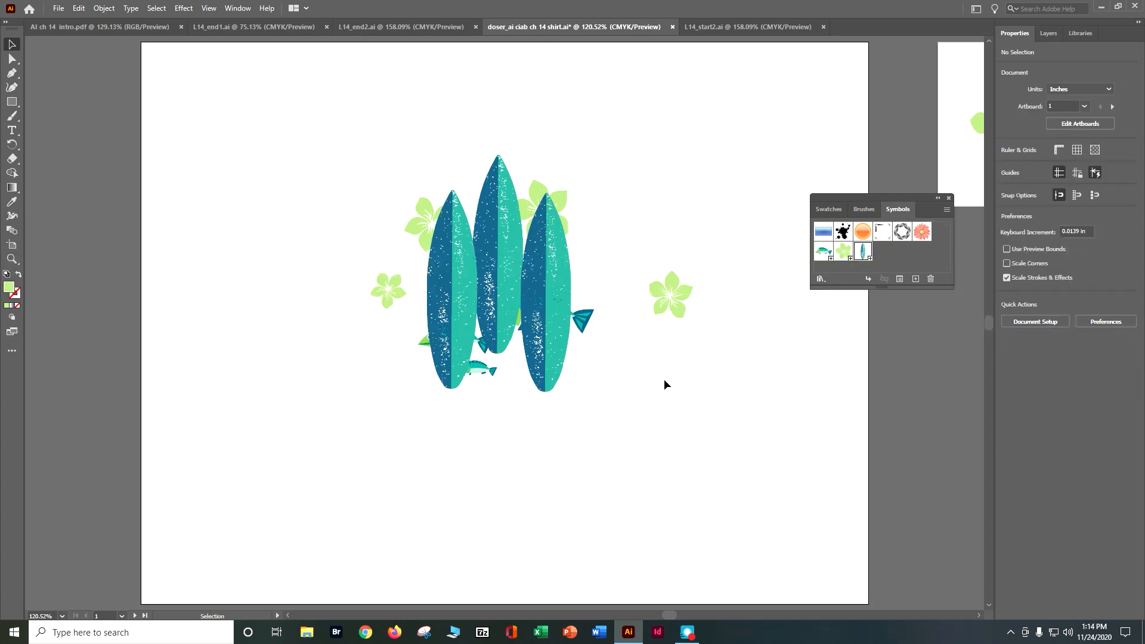
- Break the middle surfboard's link to its symbol and zoom in on its tip
{"action": "left_click", "coordinate": [511, 208]}
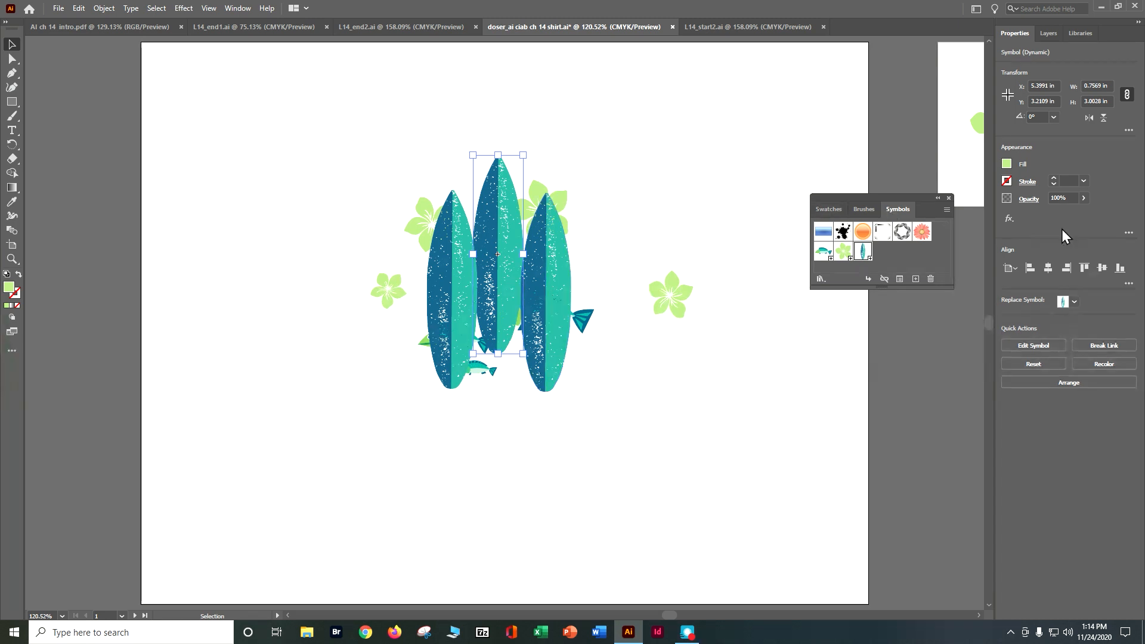
{"action": "left_click", "coordinate": [1117, 351]}
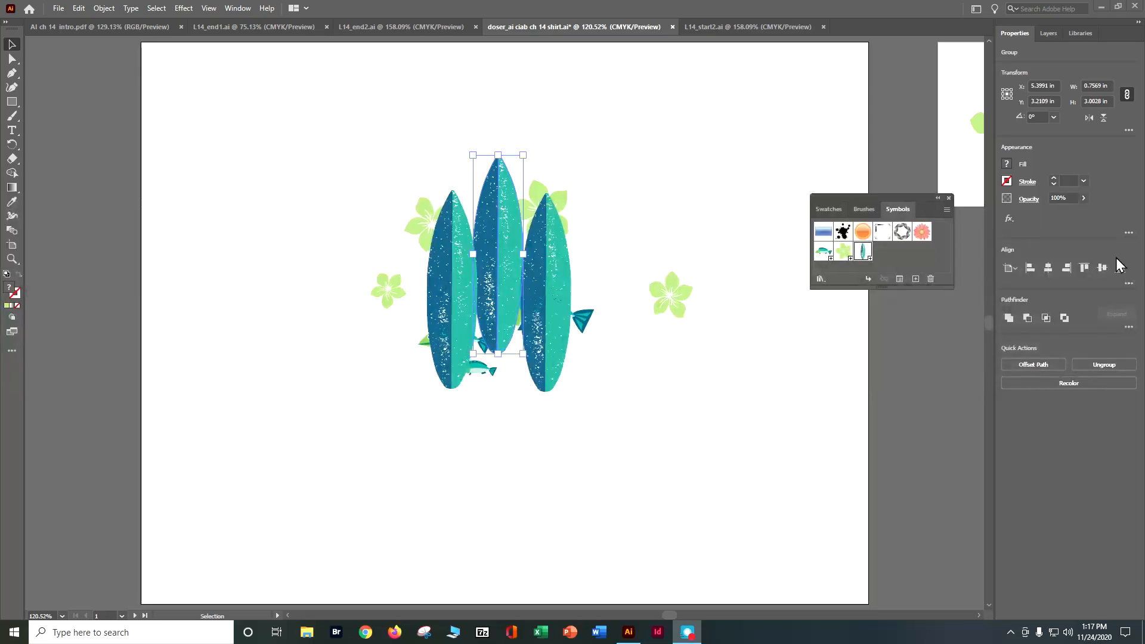
{"action": "left_click", "coordinate": [11, 258]}
{"action": "left_click_drag", "start_coordinate": [379, 144], "coordinate": [660, 171]}
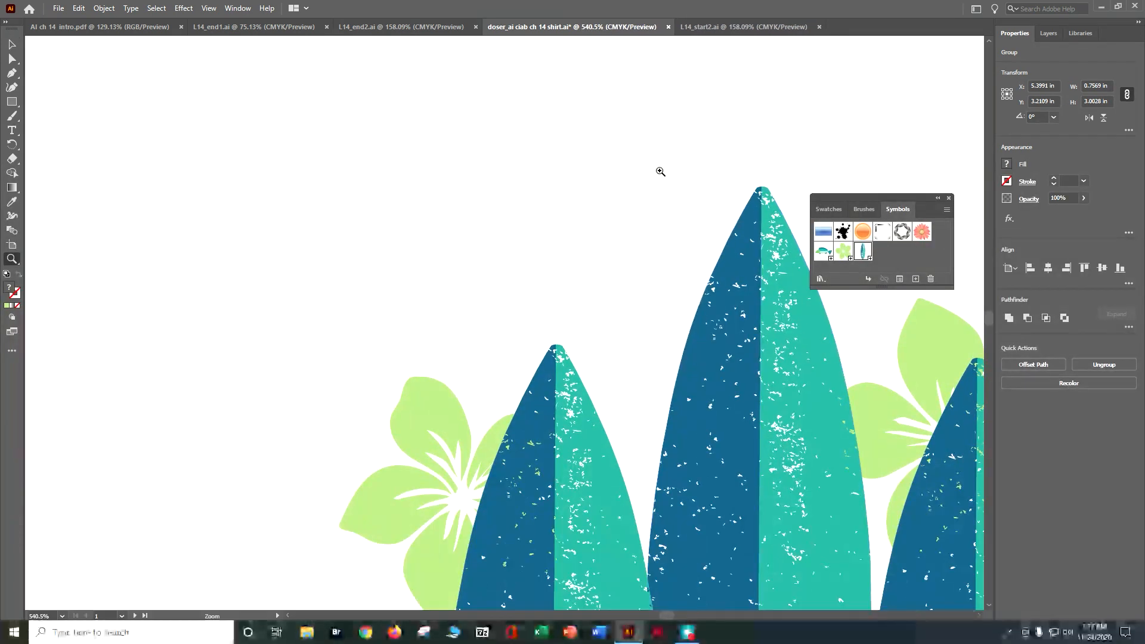
{"action": "left_click_drag", "start_coordinate": [797, 154], "coordinate": [855, 159]}
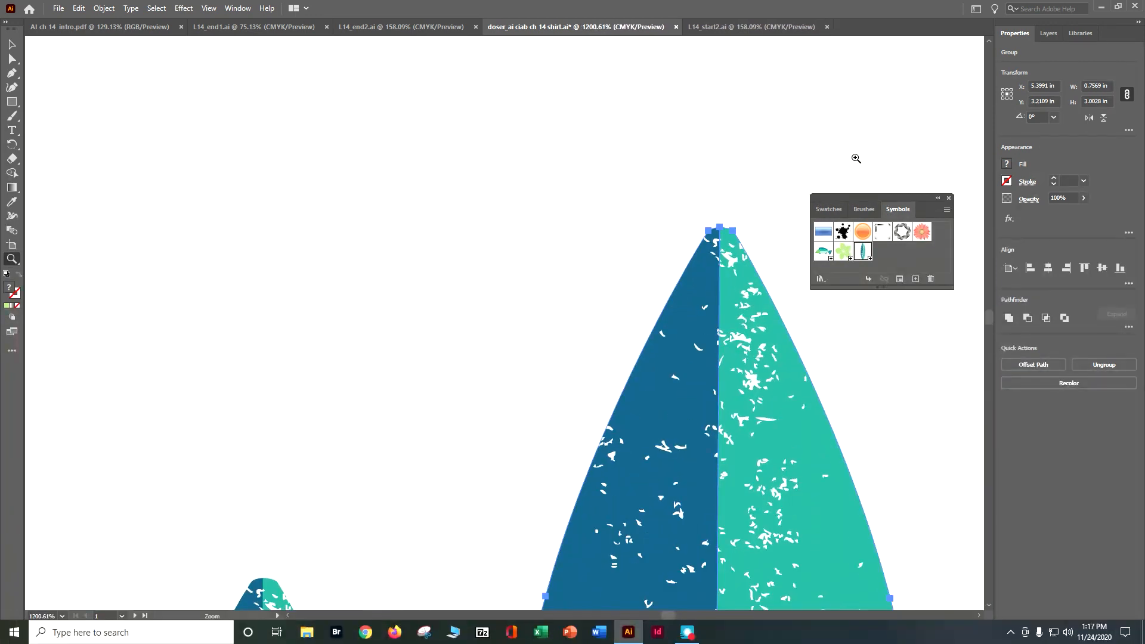